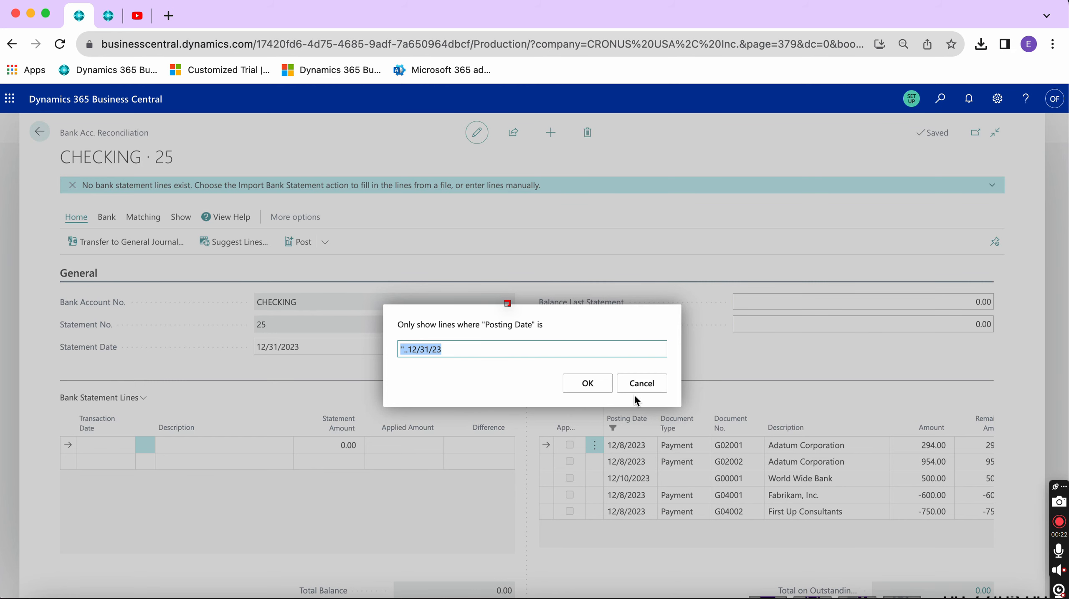
Dismiss the posting date filter and review the reconciliation's last statement balance, statement ending balance and balance totals
left_click(656, 389)
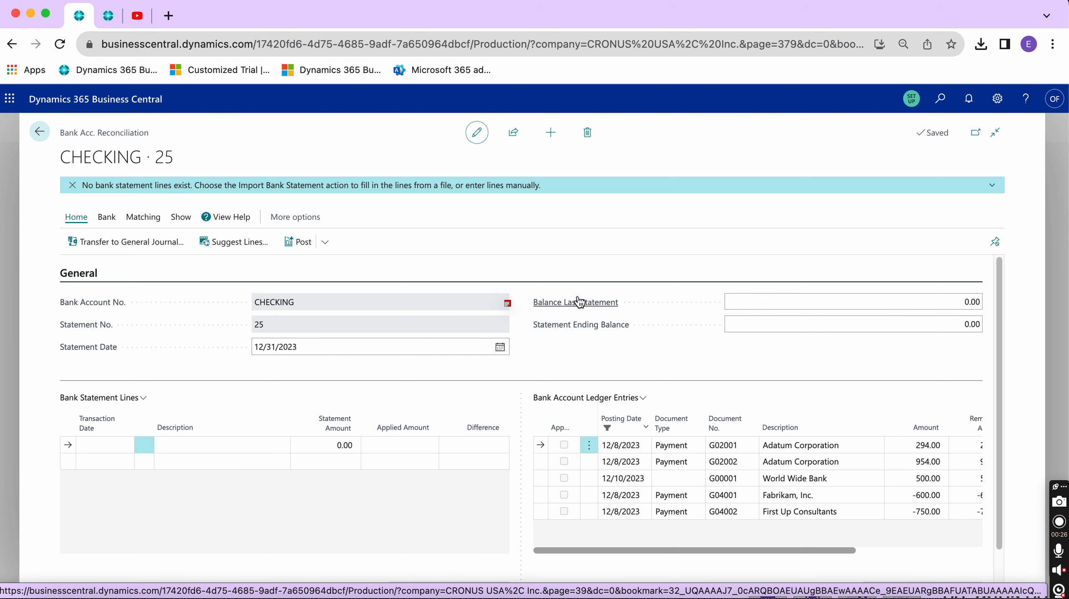
left_click(733, 297)
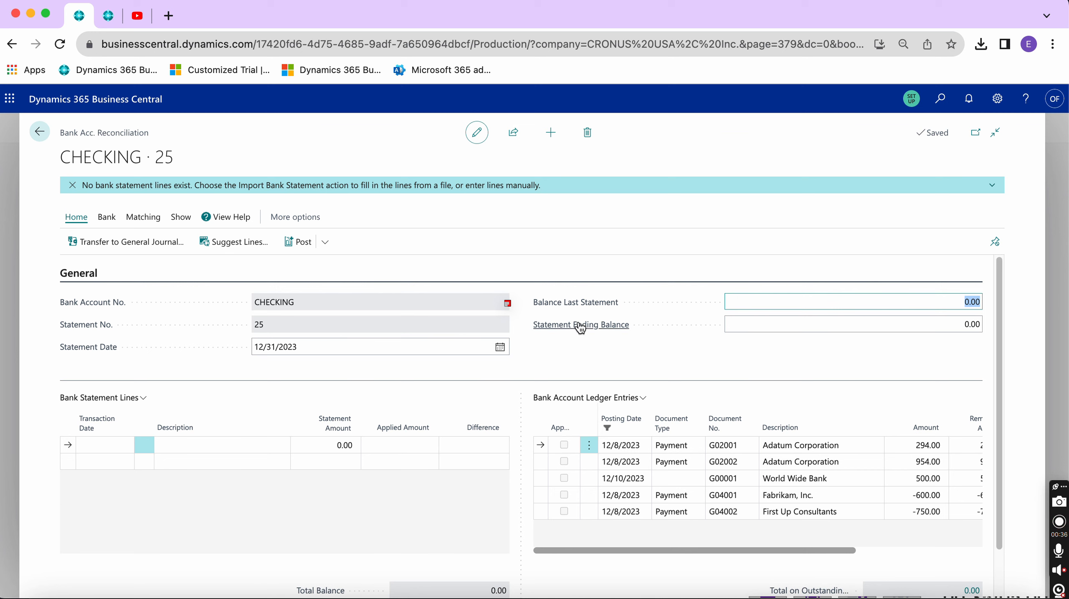
left_click(781, 323)
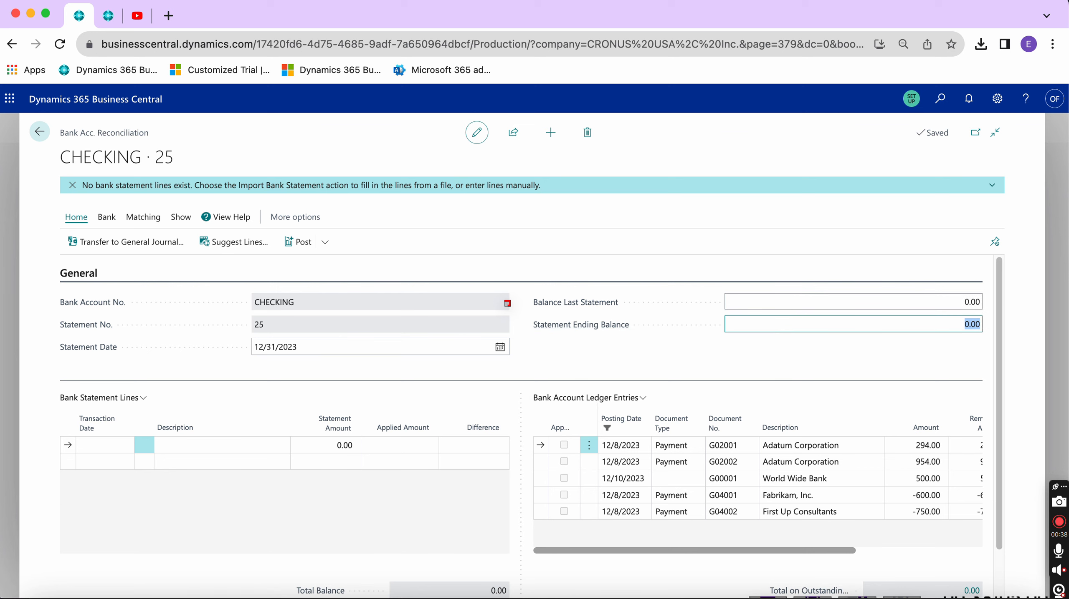
scroll(781, 323, "down", 2)
left_click(495, 538)
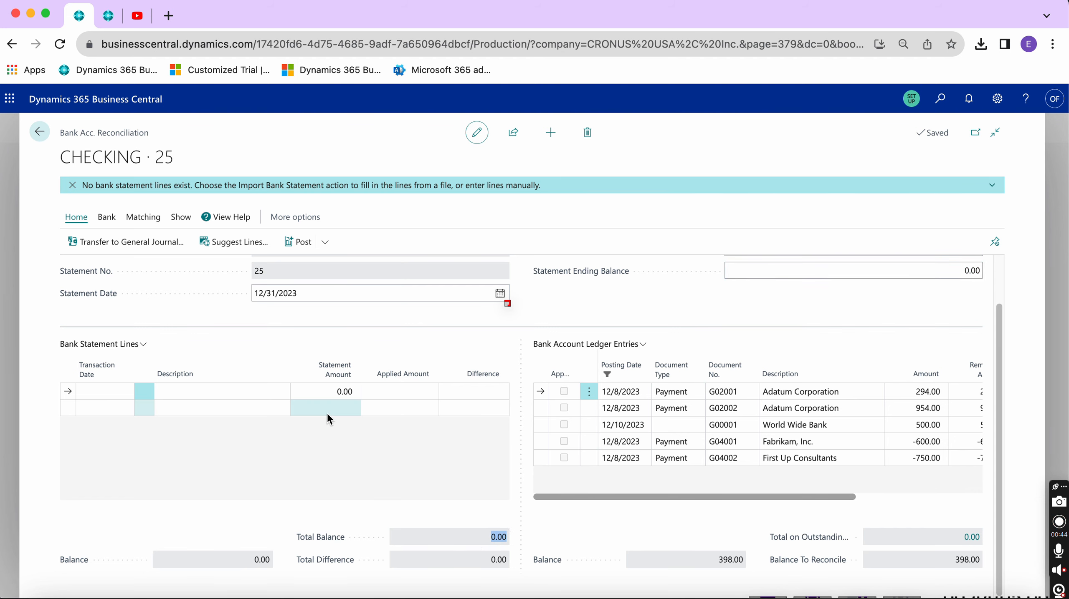
scroll(211, 414, "up", 2)
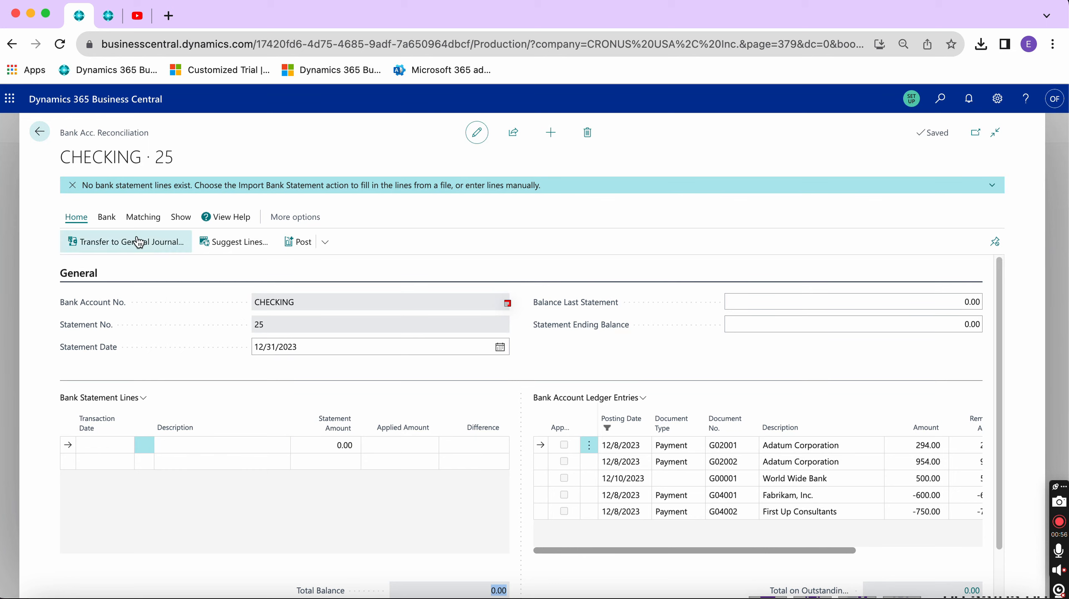
Import the bank statement lines from SampleBankFile.csv into the CHECKING reconciliation
left_click(107, 219)
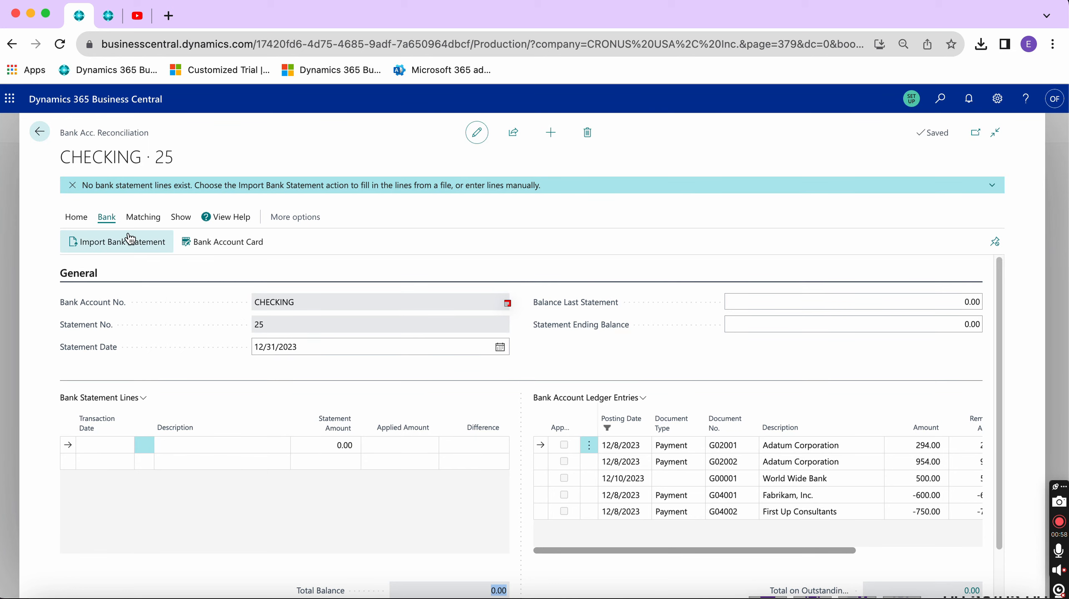
left_click(132, 241)
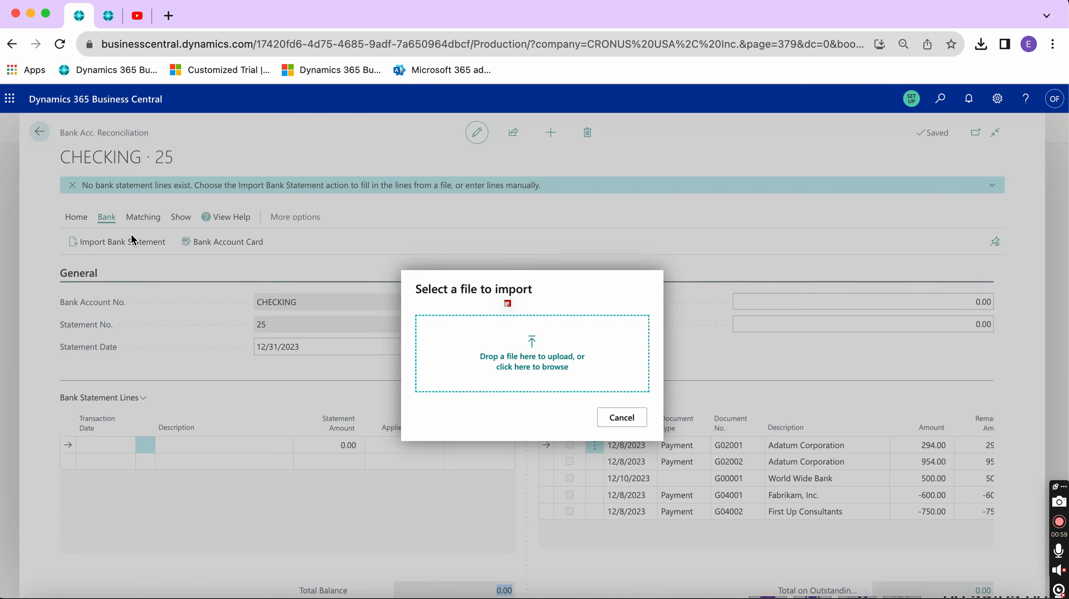
left_click(524, 370)
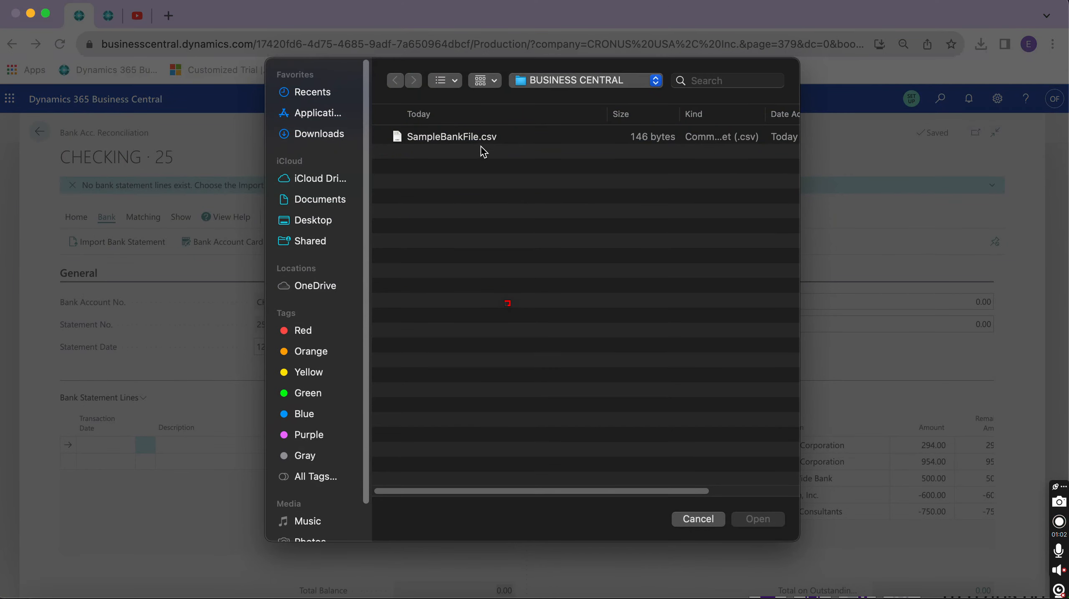
left_click(468, 139)
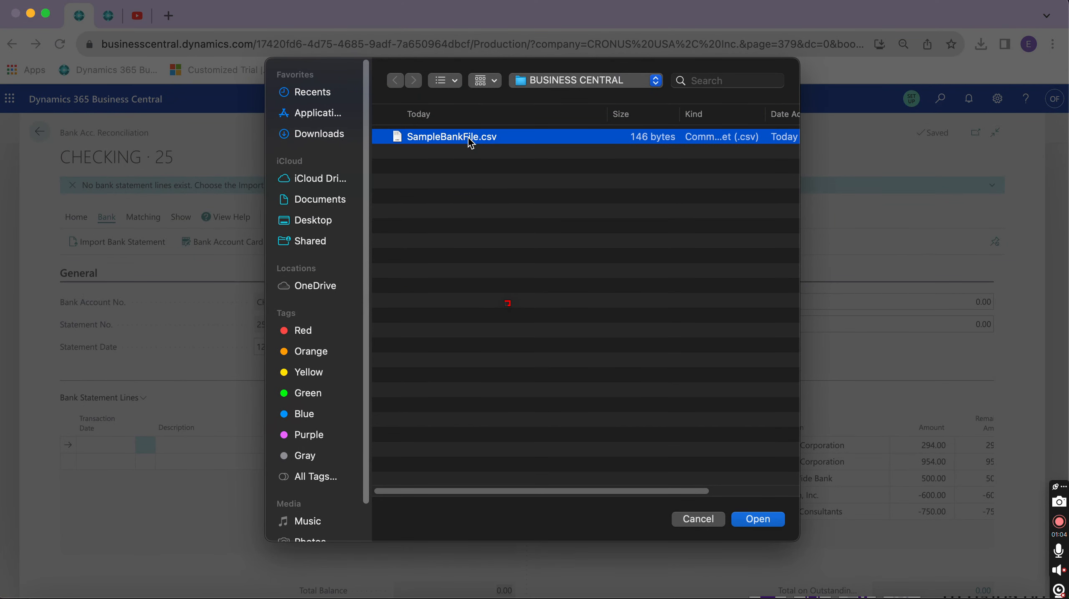
double_click(468, 139)
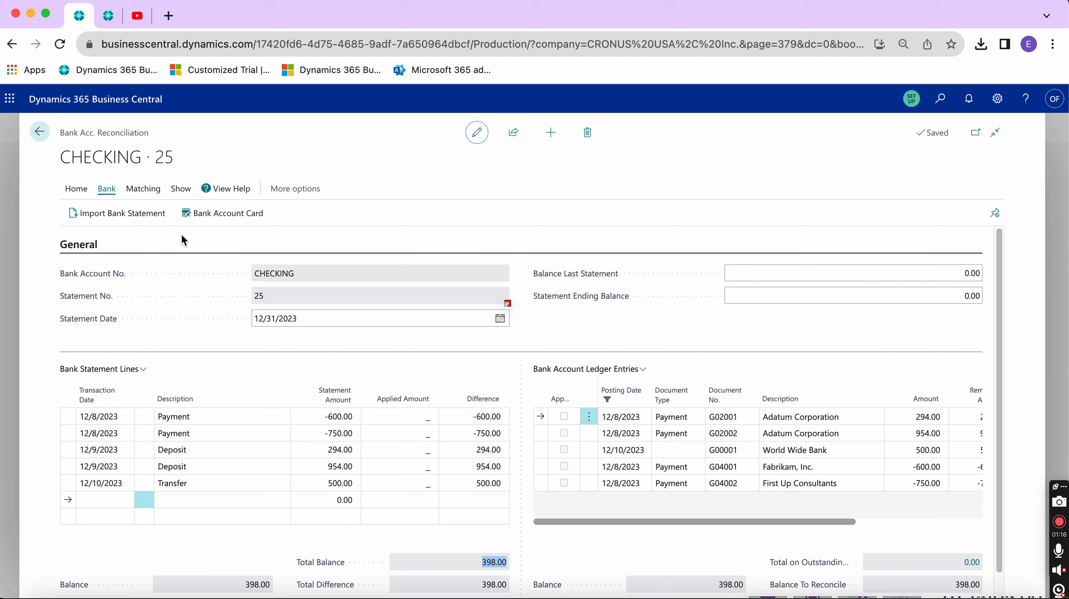
Match the bank statement lines to the ledger entries automatically, leaving the transaction date tolerance blank
left_click(145, 190)
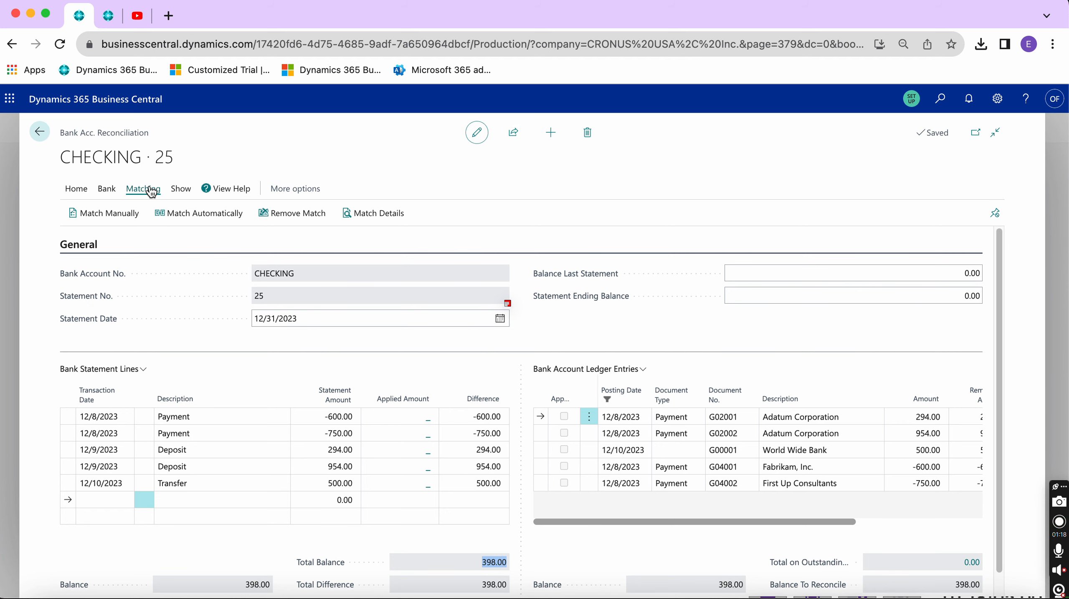
left_click(201, 213)
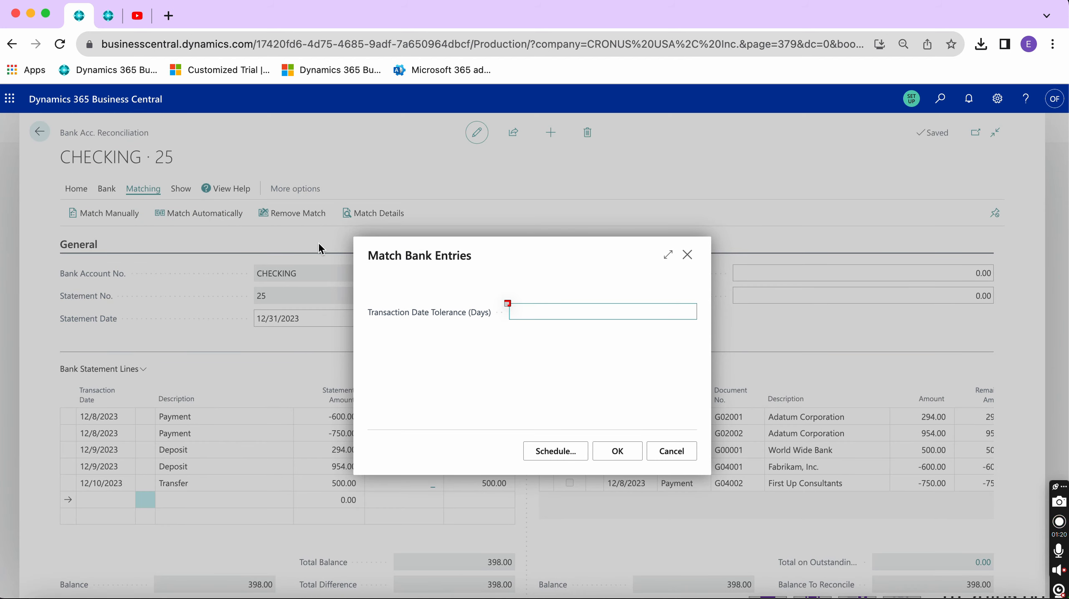
left_click(616, 451)
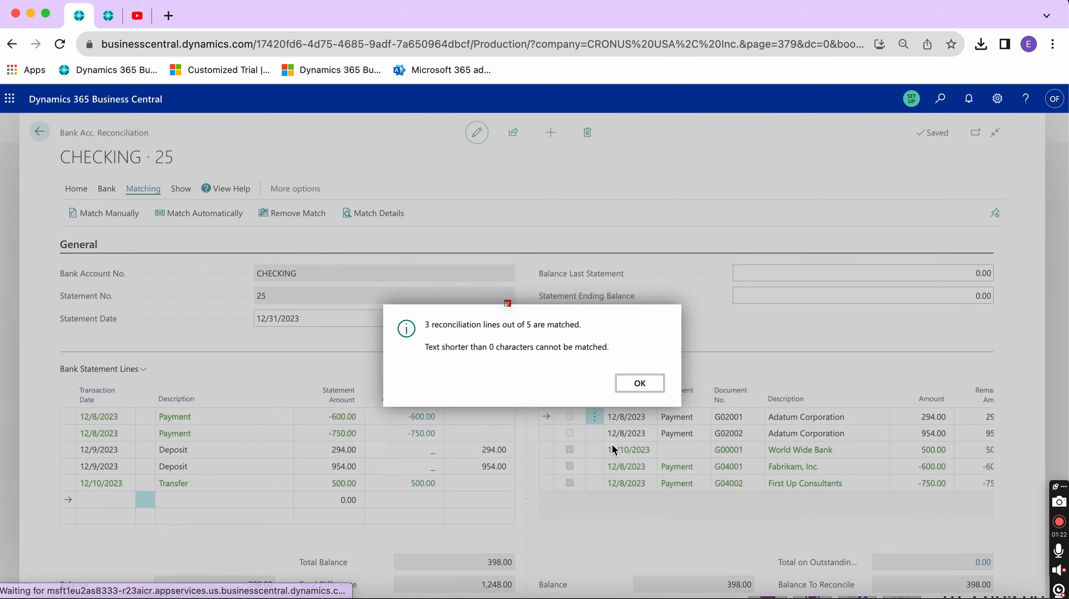
left_click(660, 383)
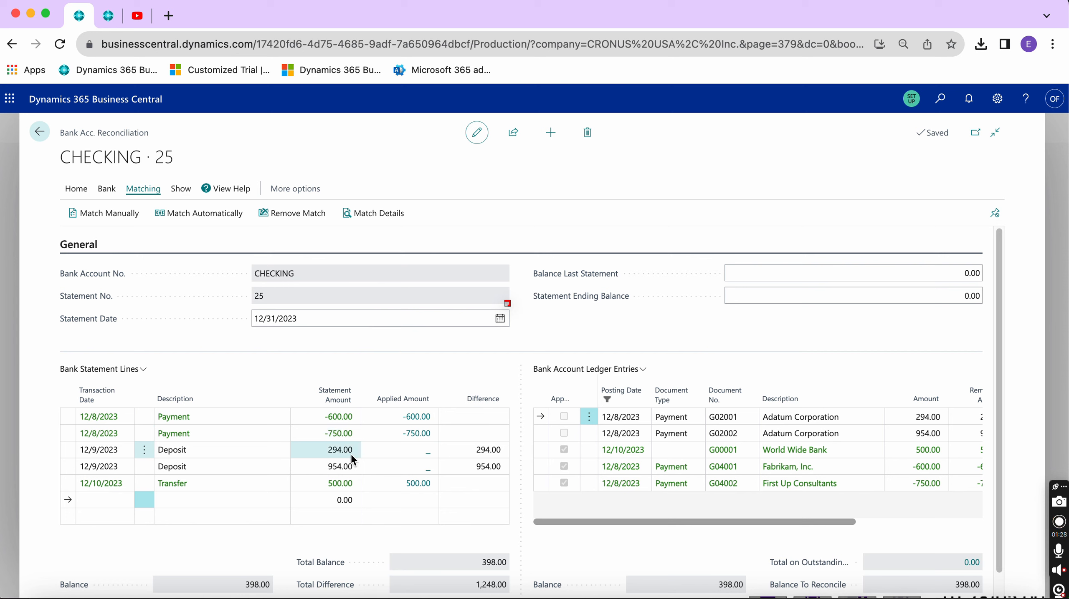
Manually match the 294.00 deposit statement line with the 294.00 Adatum Corporation ledger entry
left_click(331, 449)
left_click(339, 465)
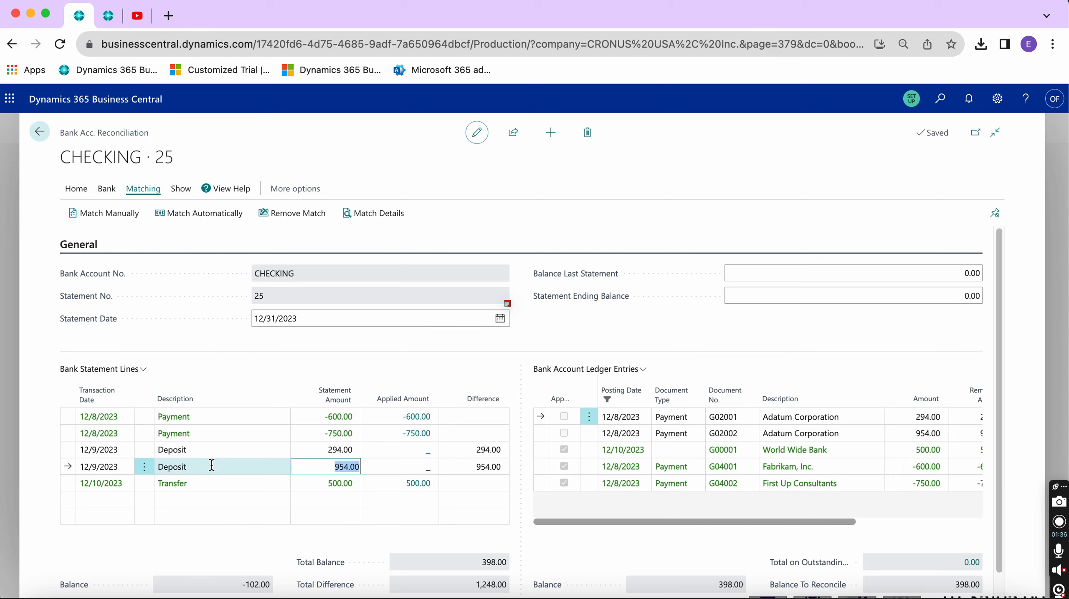
left_click(142, 449)
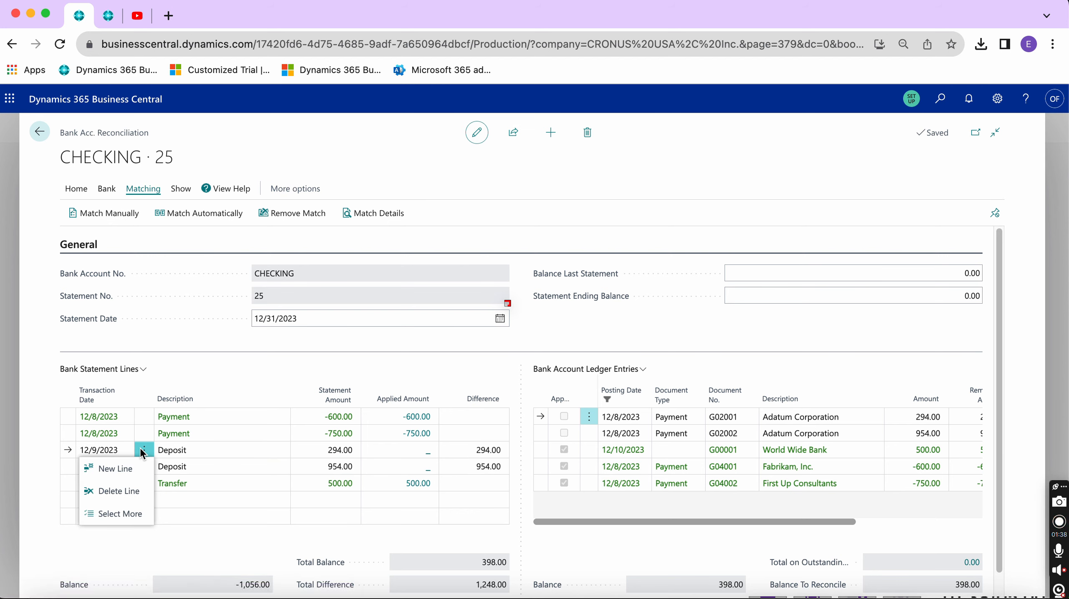
left_click(143, 452)
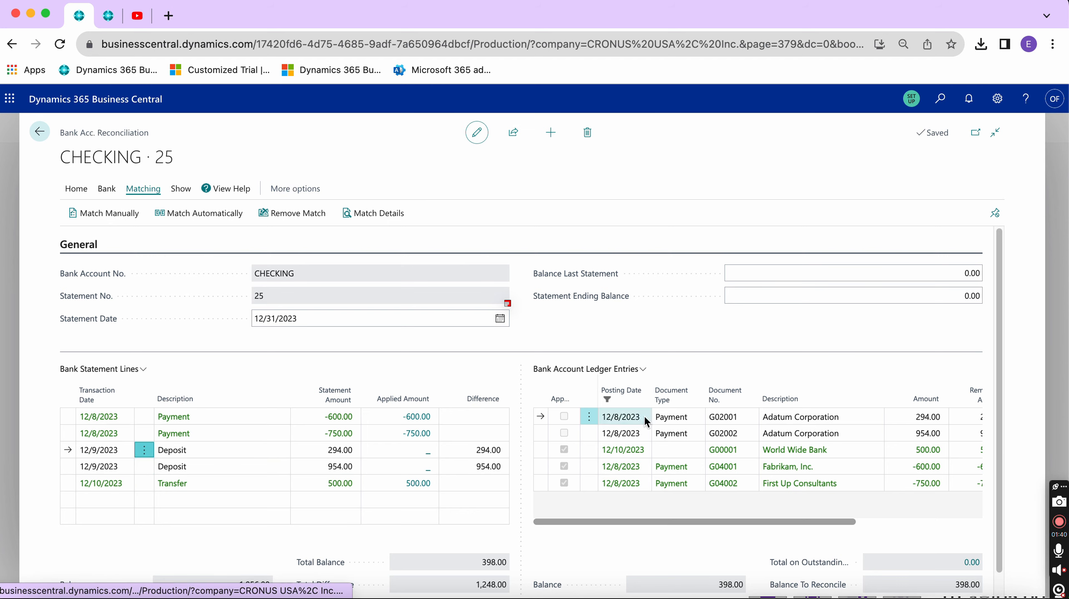
left_click(589, 417)
left_click(632, 427)
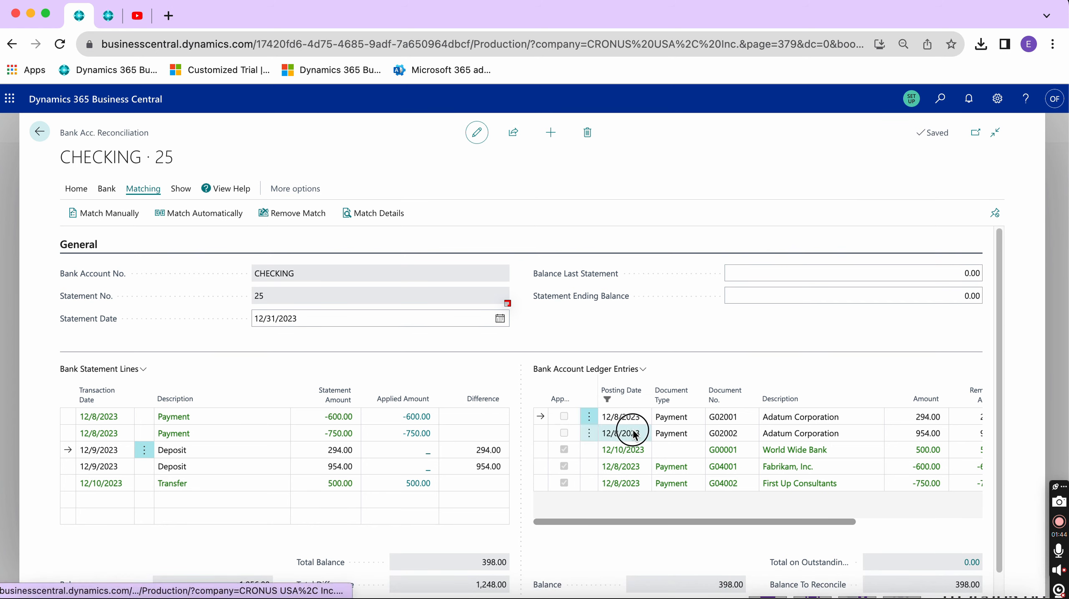
left_click(633, 420)
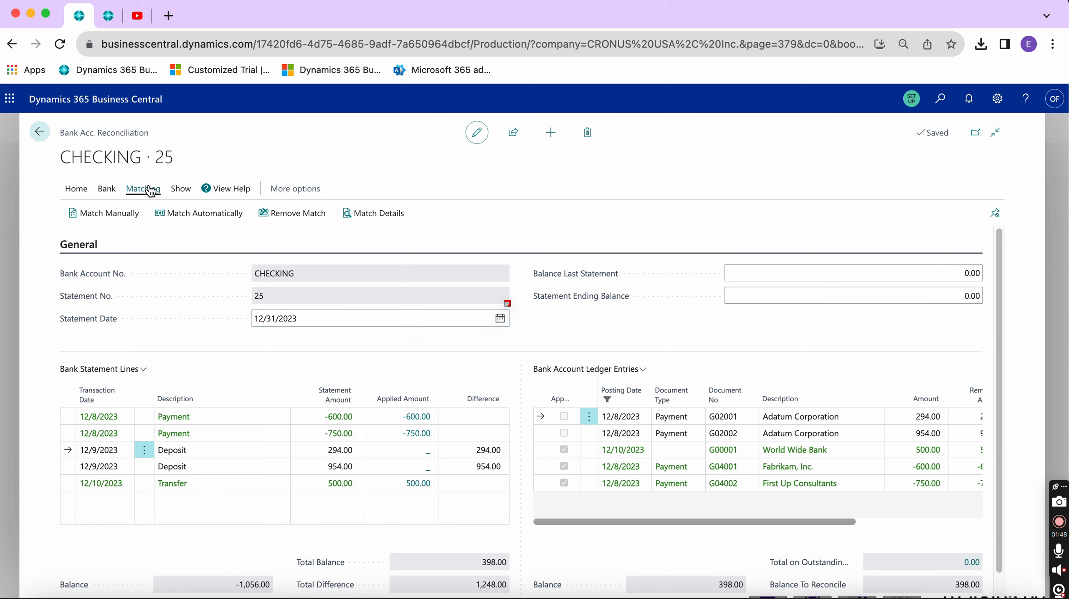
left_click(123, 212)
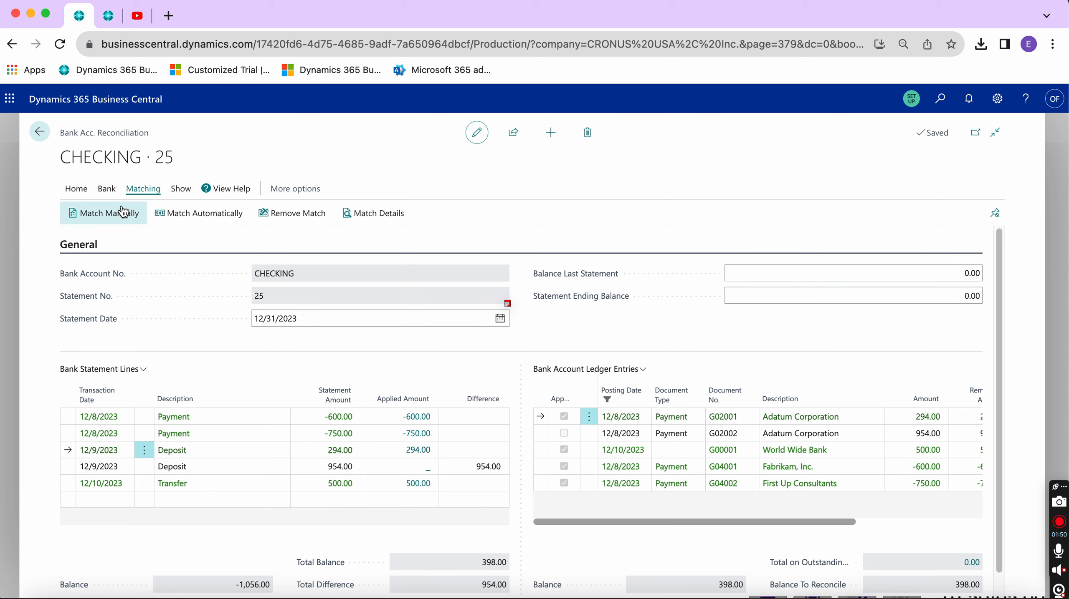
Manually match the 954.00 deposit statement line with the 954.00 Adatum Corporation ledger entry
left_click(201, 467)
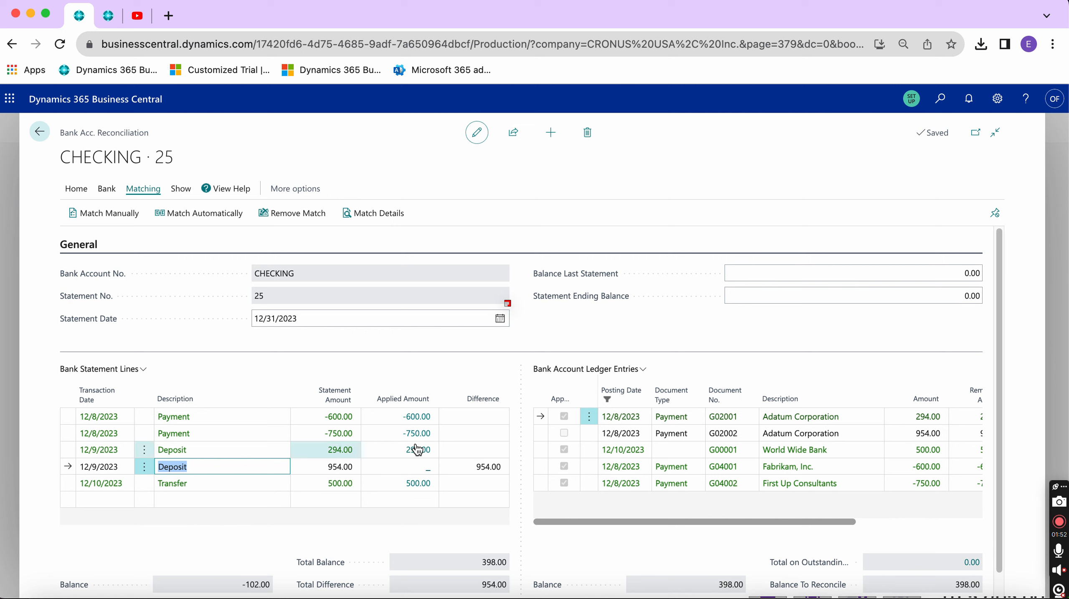
left_click(630, 434)
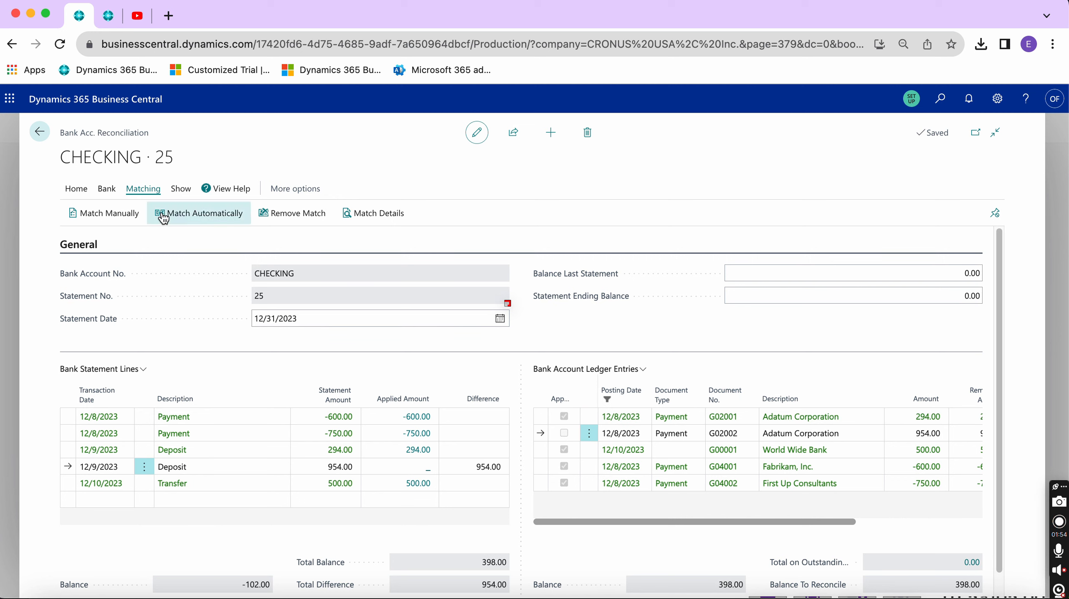
left_click(124, 217)
Add a bank statement line dated 12/2/2023 with description "payment" and statement amount -360.00
scroll(282, 459, "down", 1)
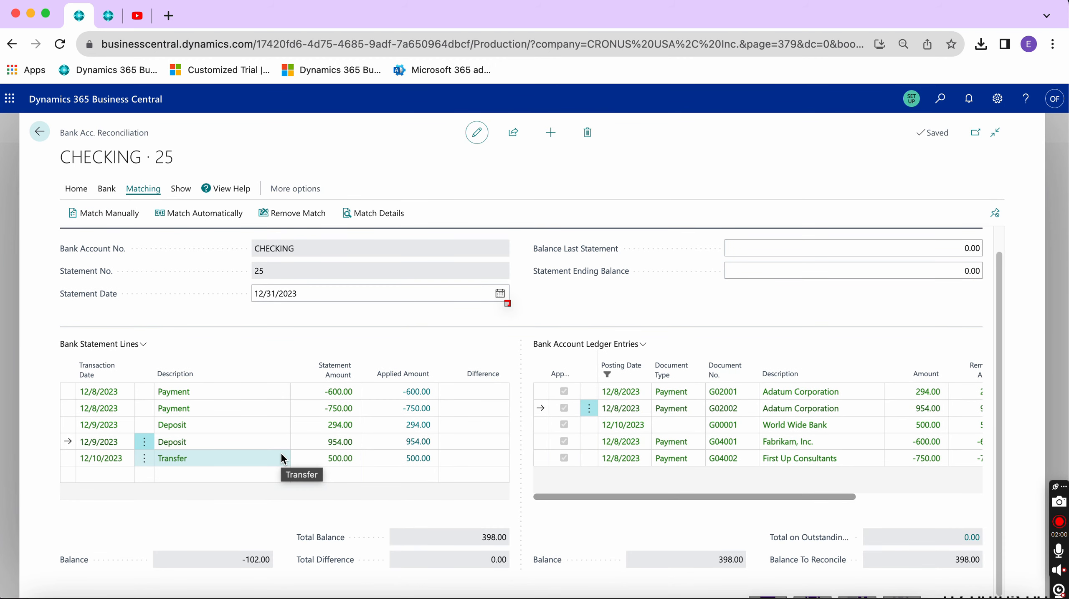
left_click(184, 474)
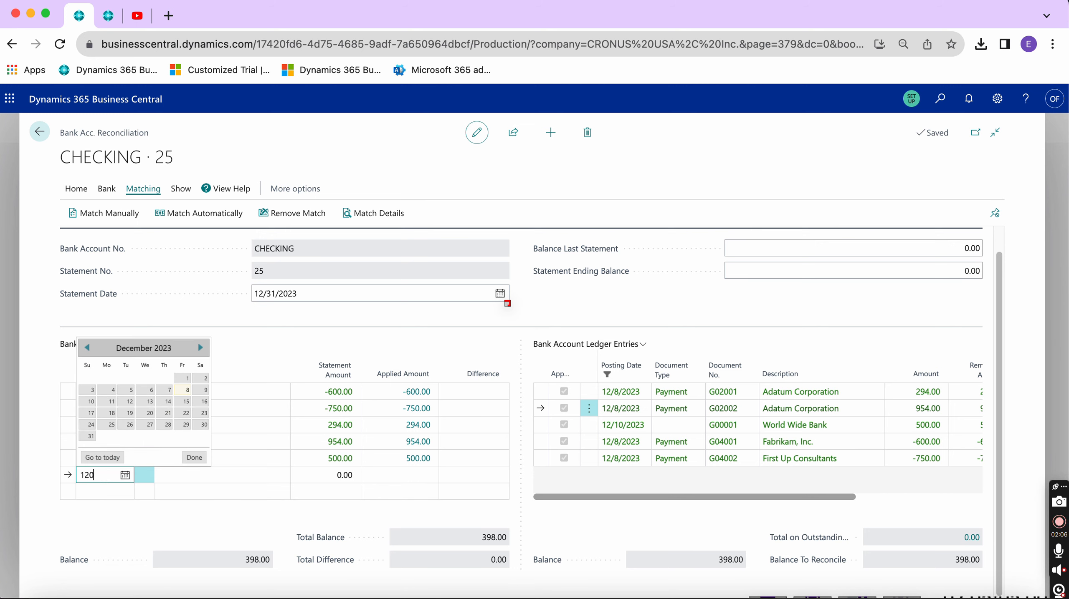
key("Tab")
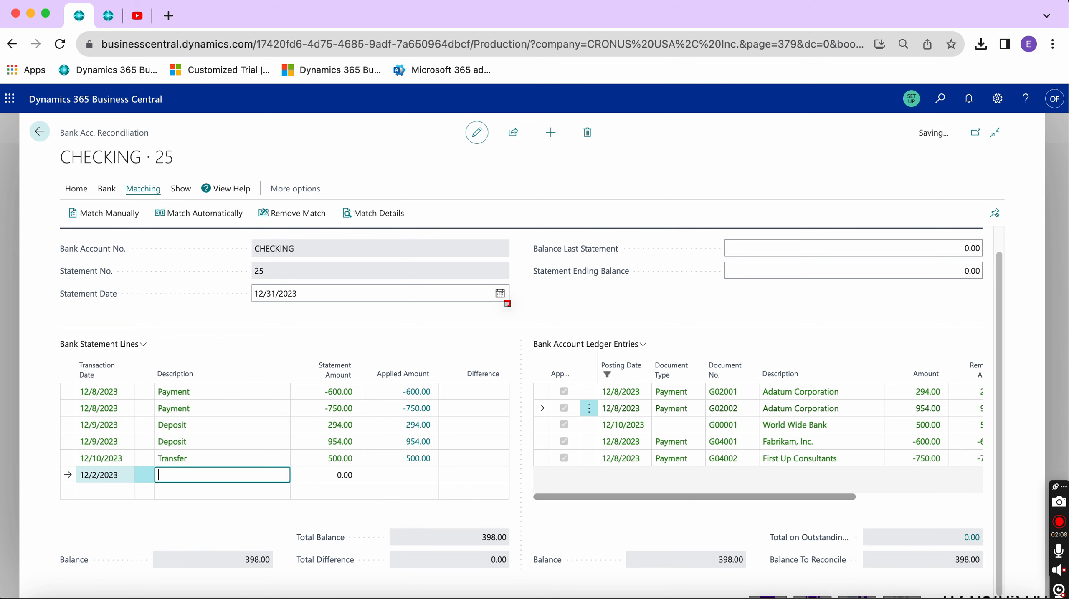
type("payment")
key("Tab")
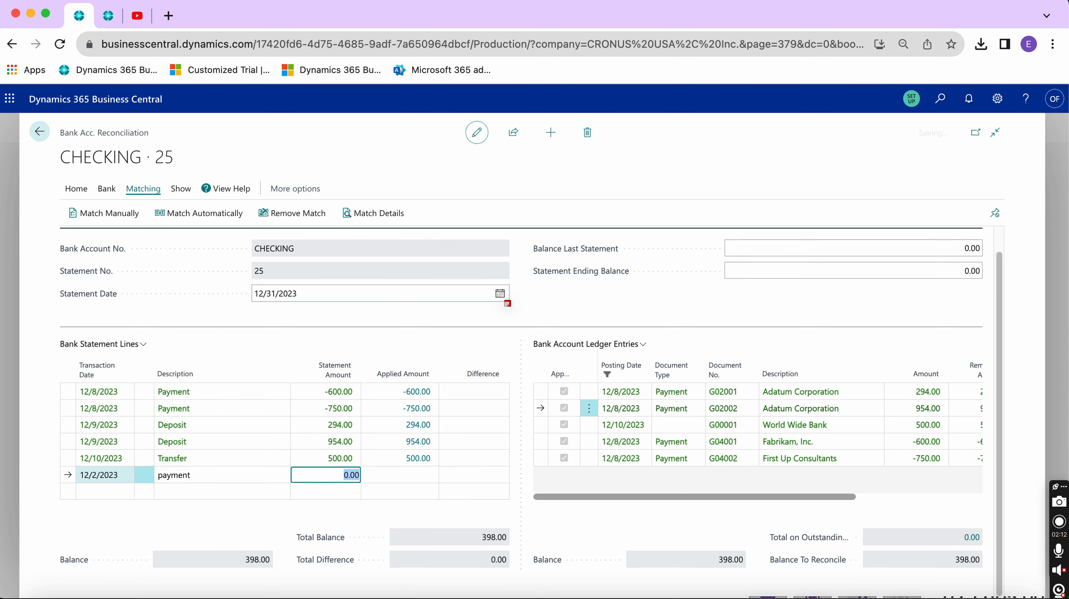
type("-360")
left_click(198, 474)
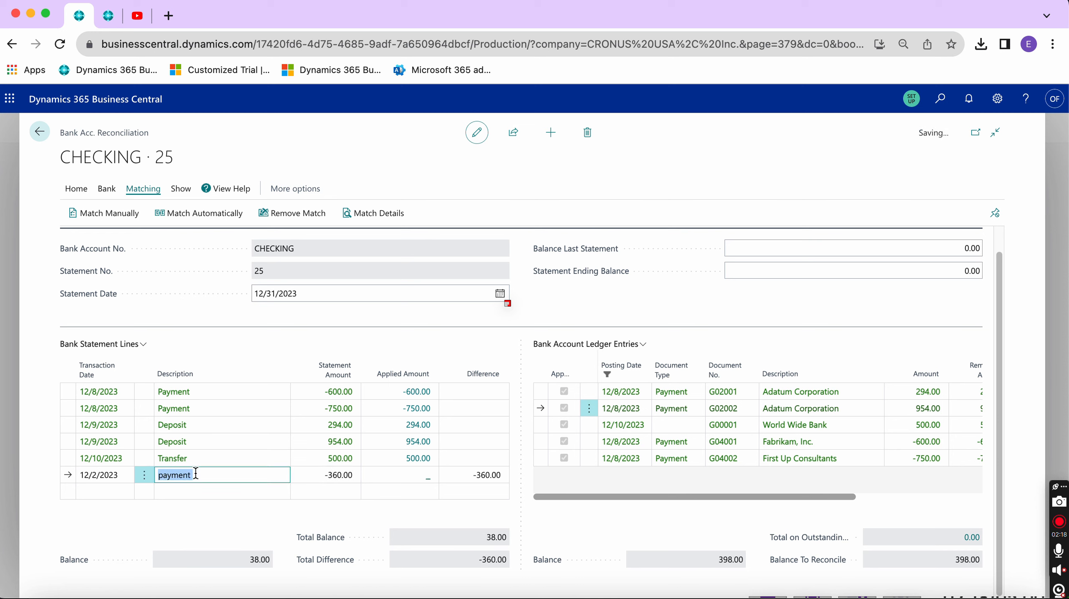
left_click(338, 475)
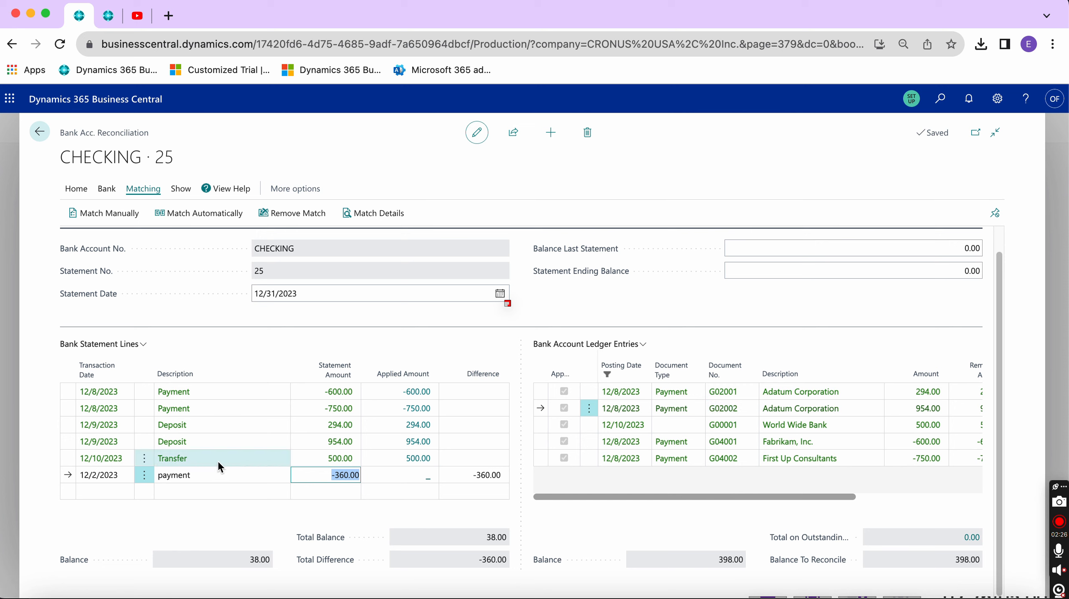
left_click(193, 476)
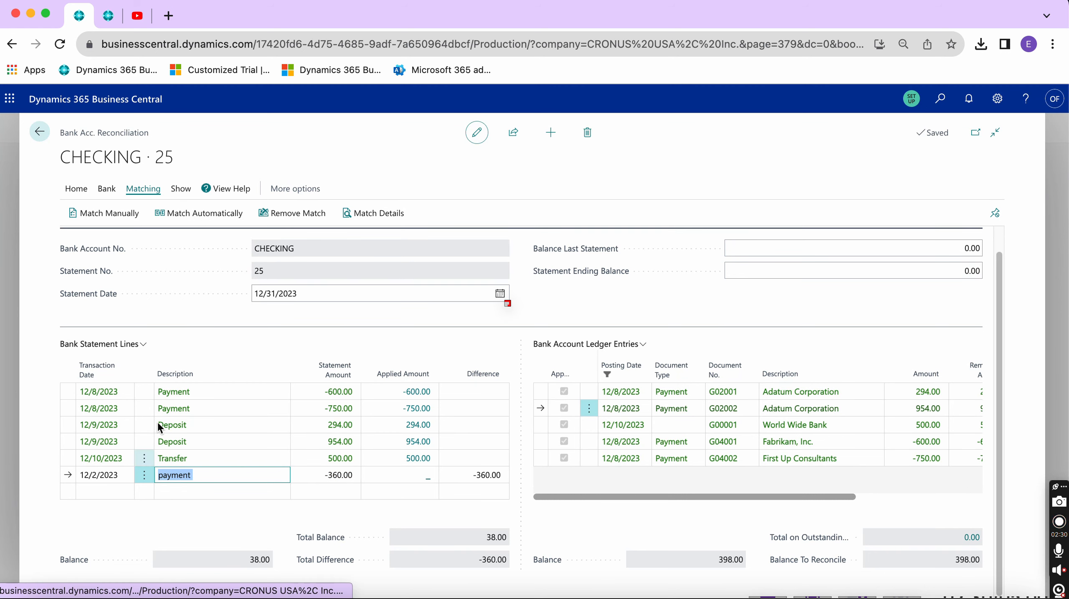
Transfer the unmatched payment line to the general journal using template GENERAL and batch DEFAULT
left_click(78, 190)
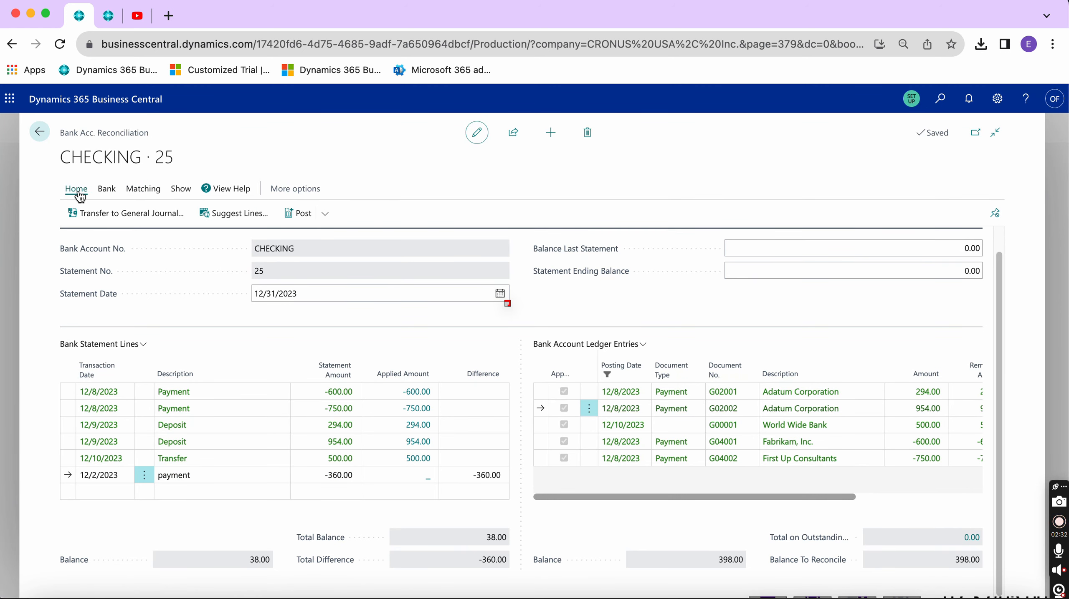
left_click(132, 213)
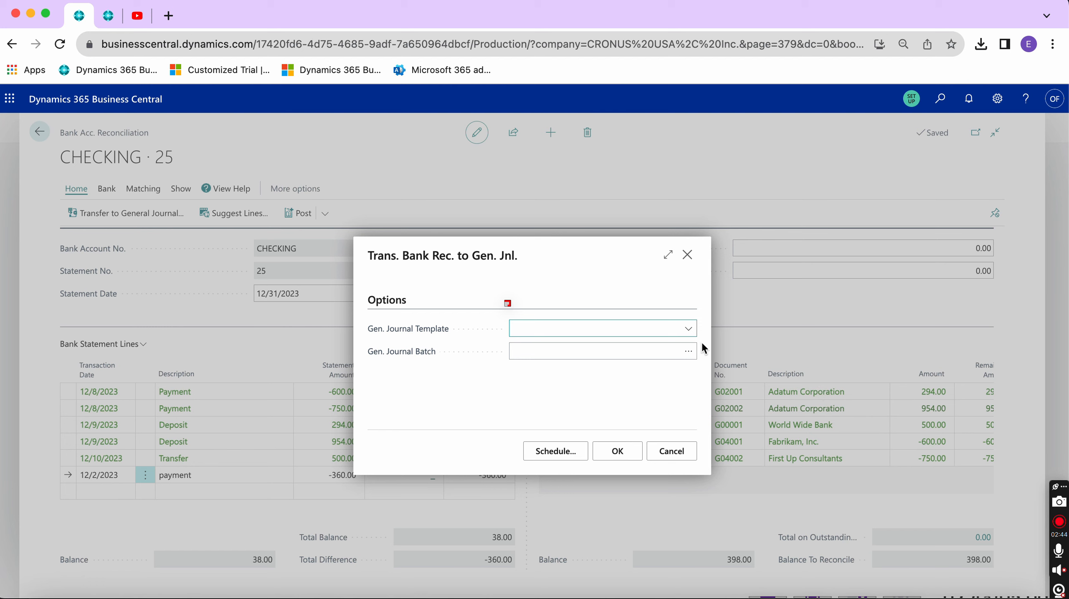
left_click(688, 330)
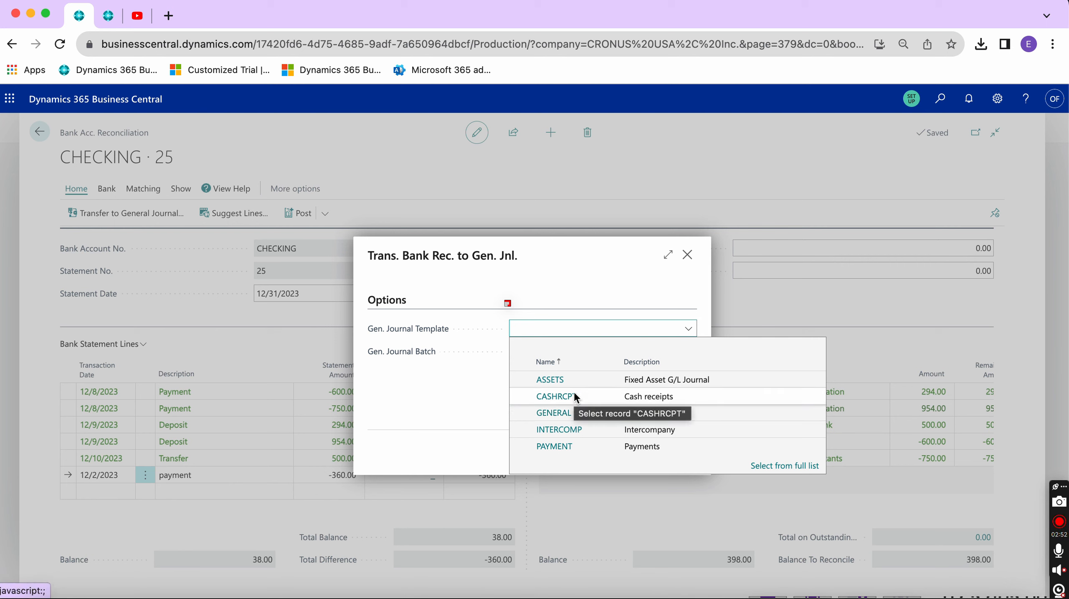
left_click(553, 413)
left_click(688, 351)
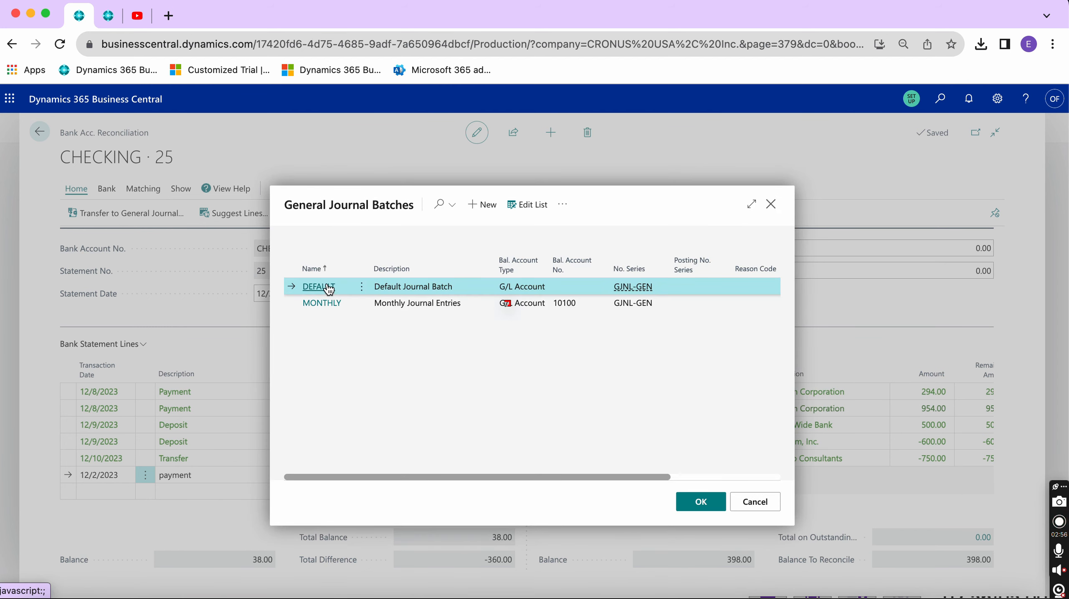
left_click(321, 287)
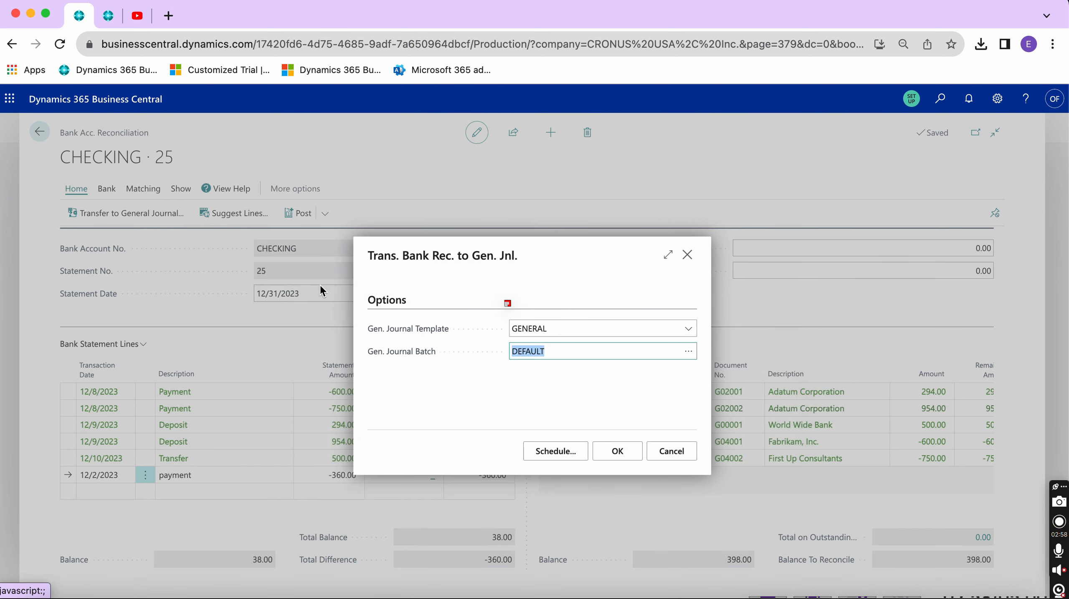
left_click(617, 451)
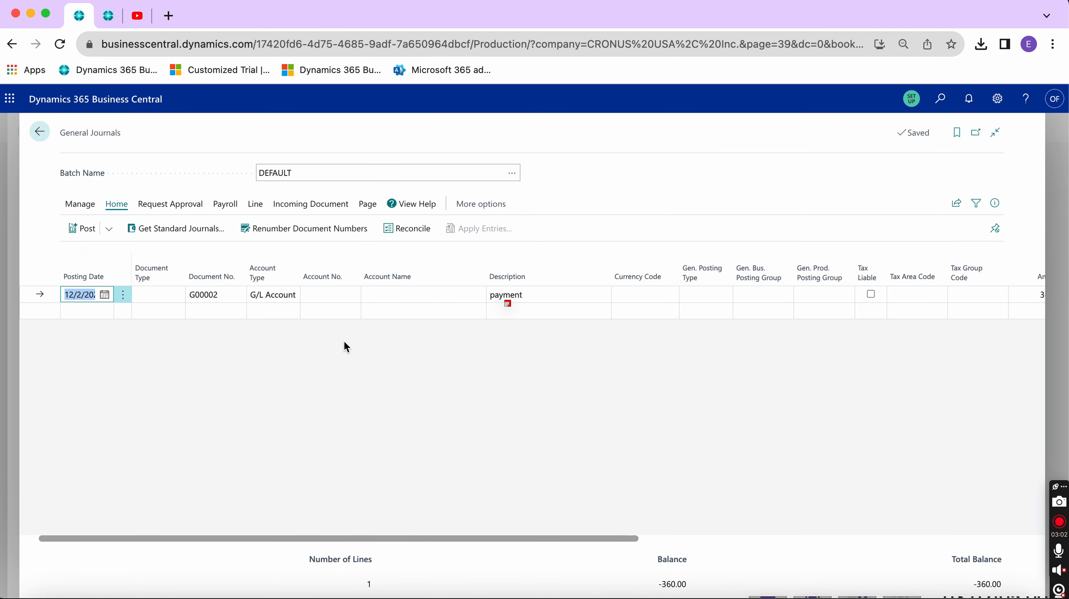
Set the payment journal line's document type to Payment, account type to Vendor and account to Fabrikam, Inc
left_click(165, 301)
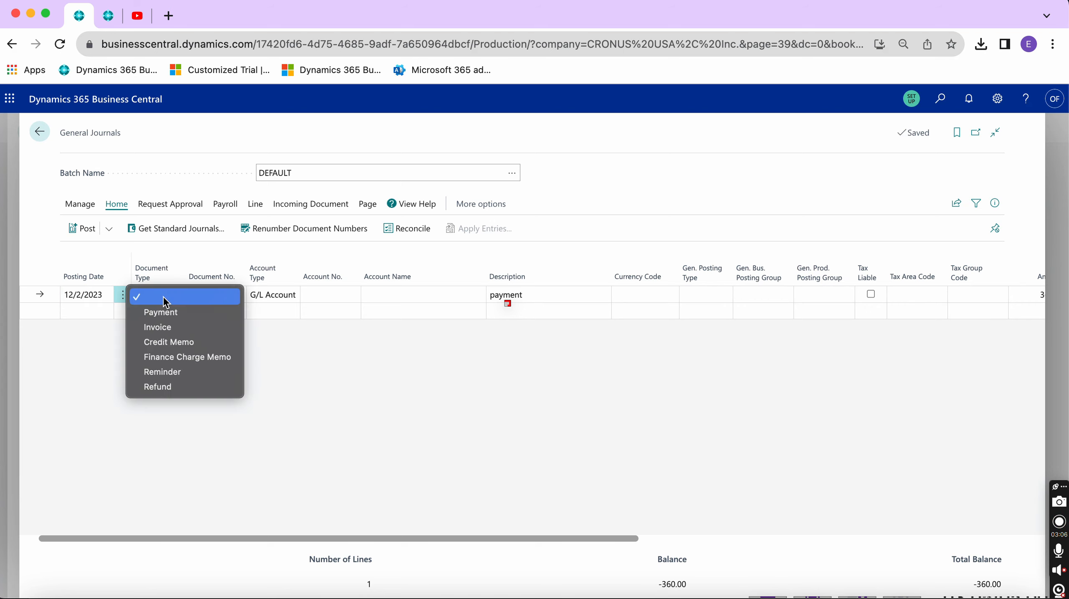
left_click(186, 312)
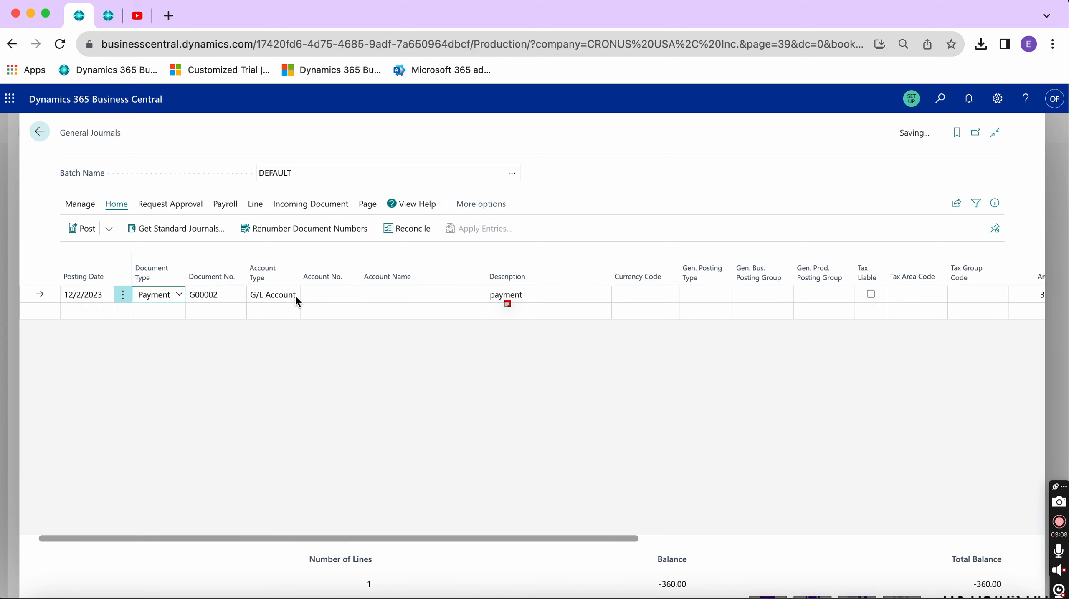
left_click(323, 295)
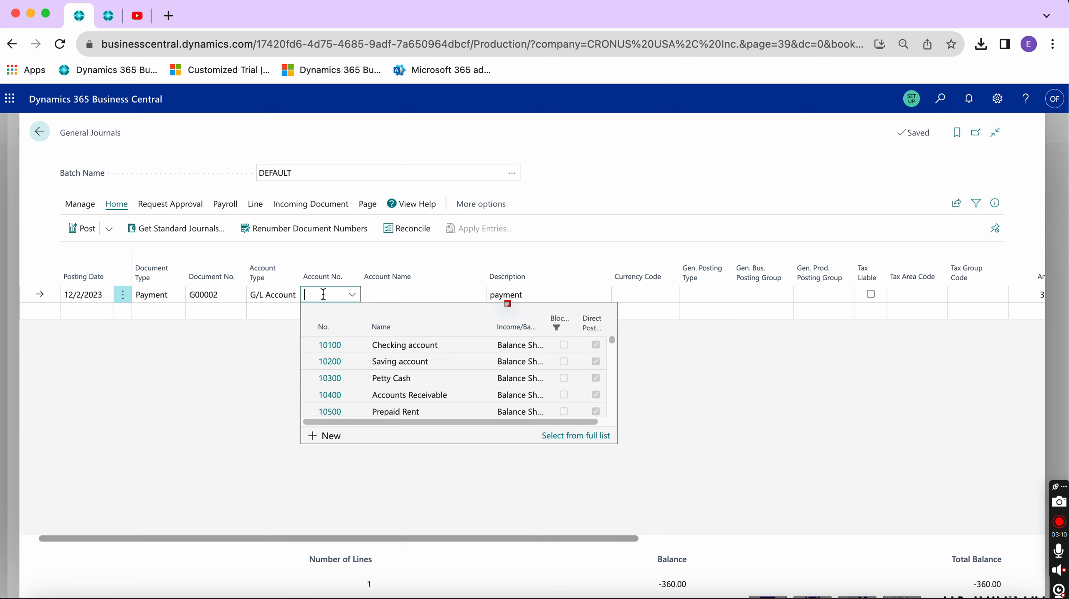
scroll(403, 391, "down", 3)
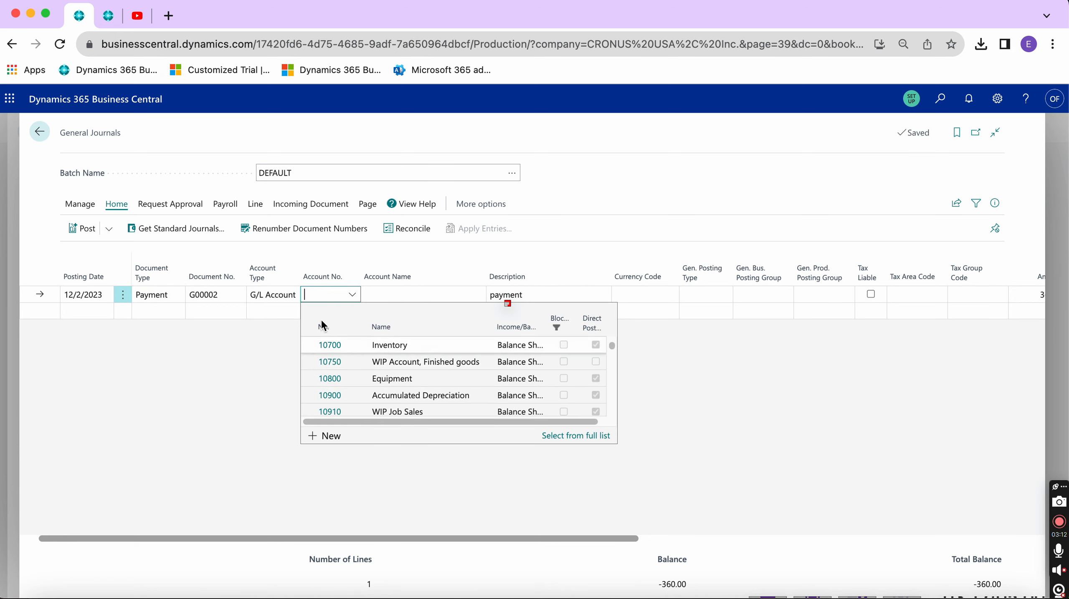
left_click(291, 297)
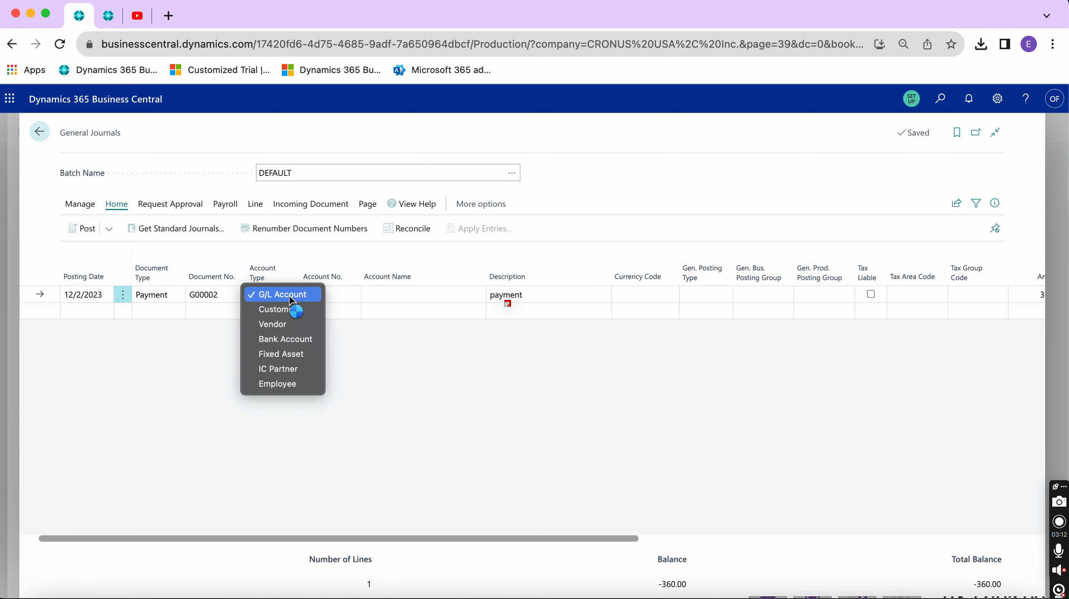
left_click(300, 326)
left_click(318, 297)
scroll(364, 374, "down", 1)
scroll(364, 374, "up", 1)
left_click(403, 342)
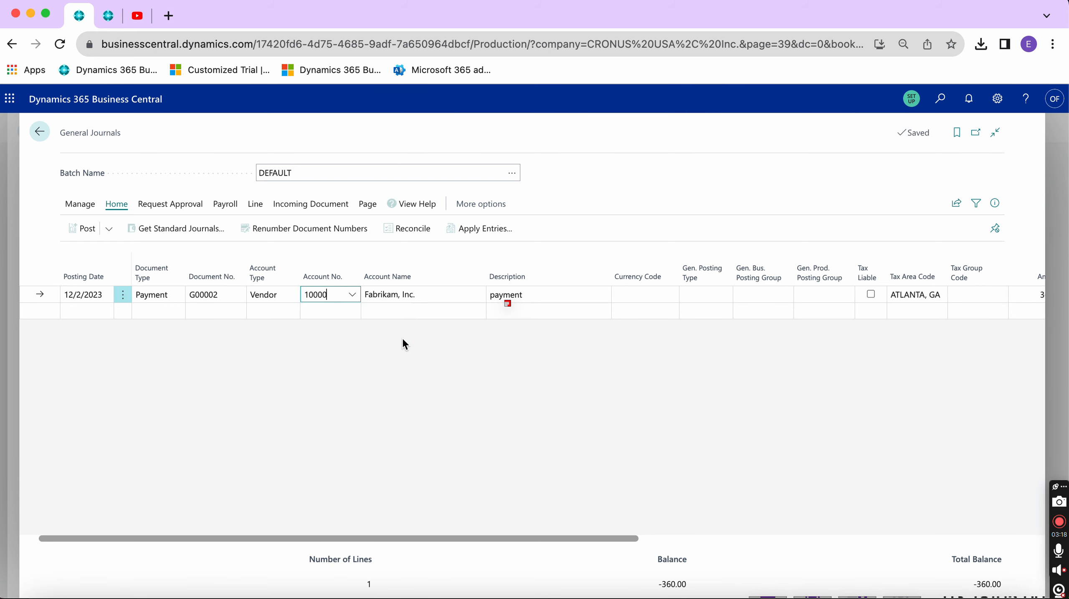
Check the payment line's amount and balancing account, preview its posting with the resulting G/L entries, and return to the journal
left_click_drag(526, 539, 735, 540)
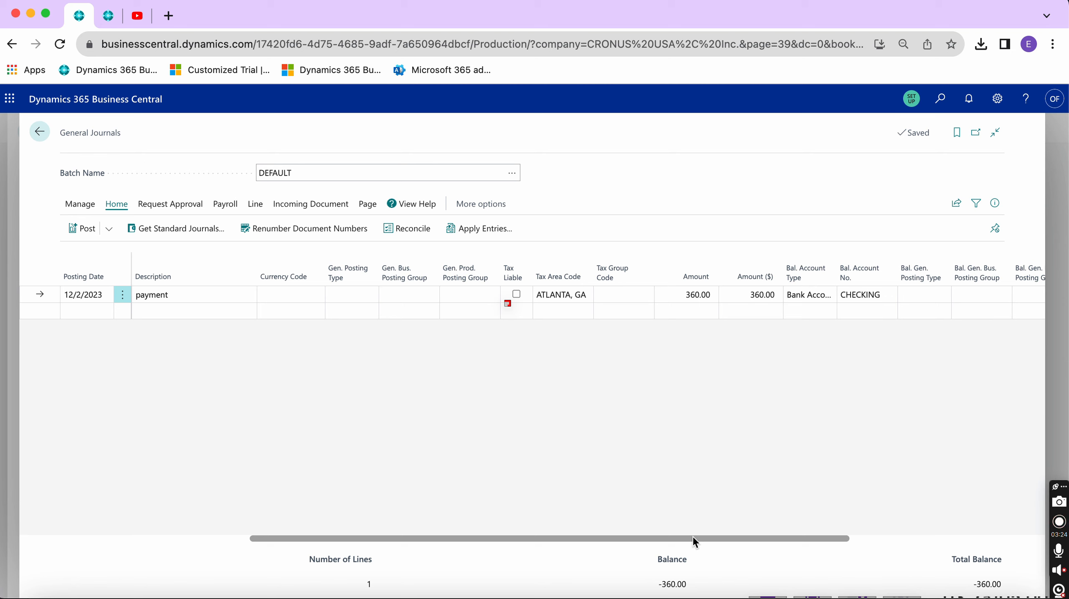
left_click_drag(693, 538, 756, 527)
left_click(647, 295)
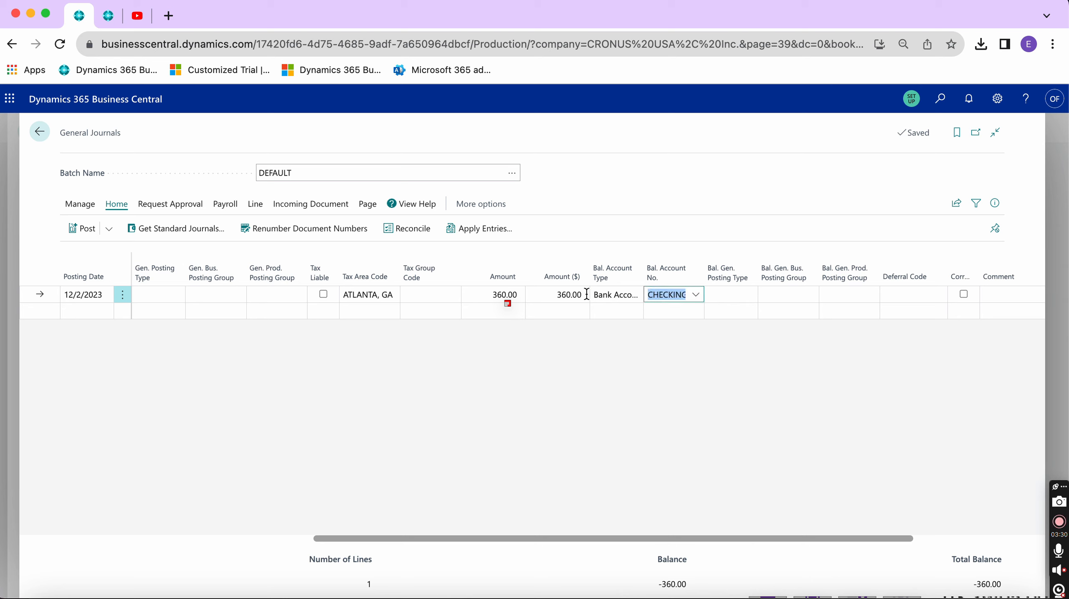
left_click(483, 296)
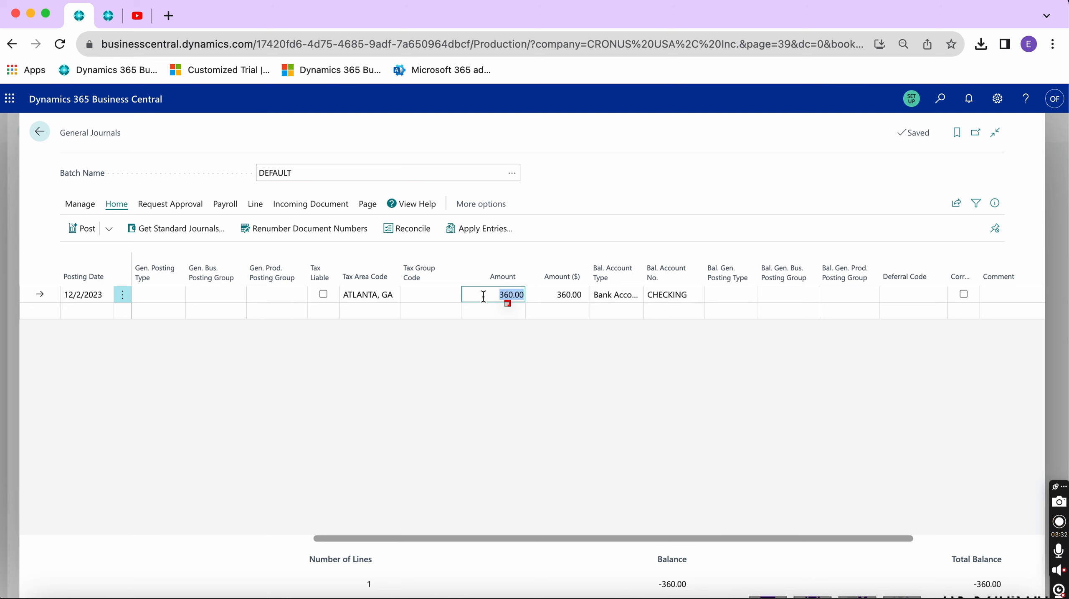
left_click(108, 228)
left_click(147, 279)
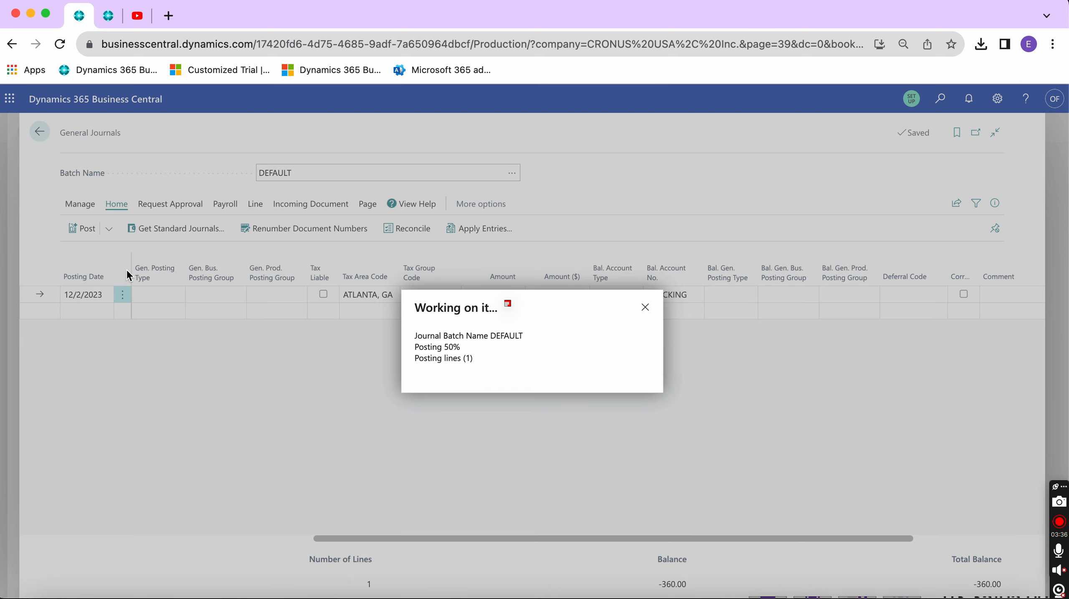
left_click(308, 217)
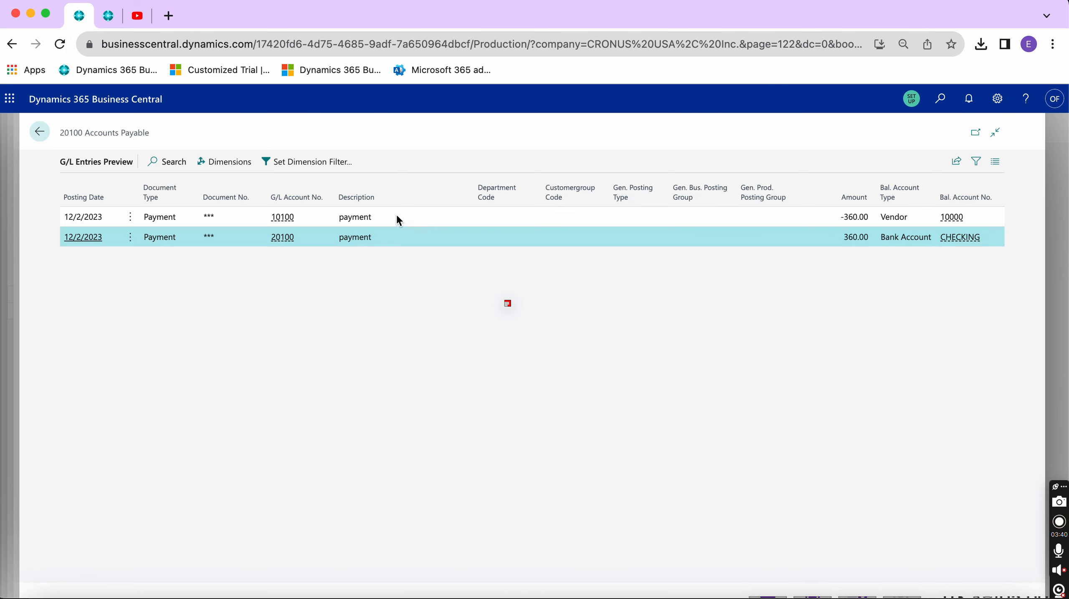
left_click(40, 134)
left_click(262, 198)
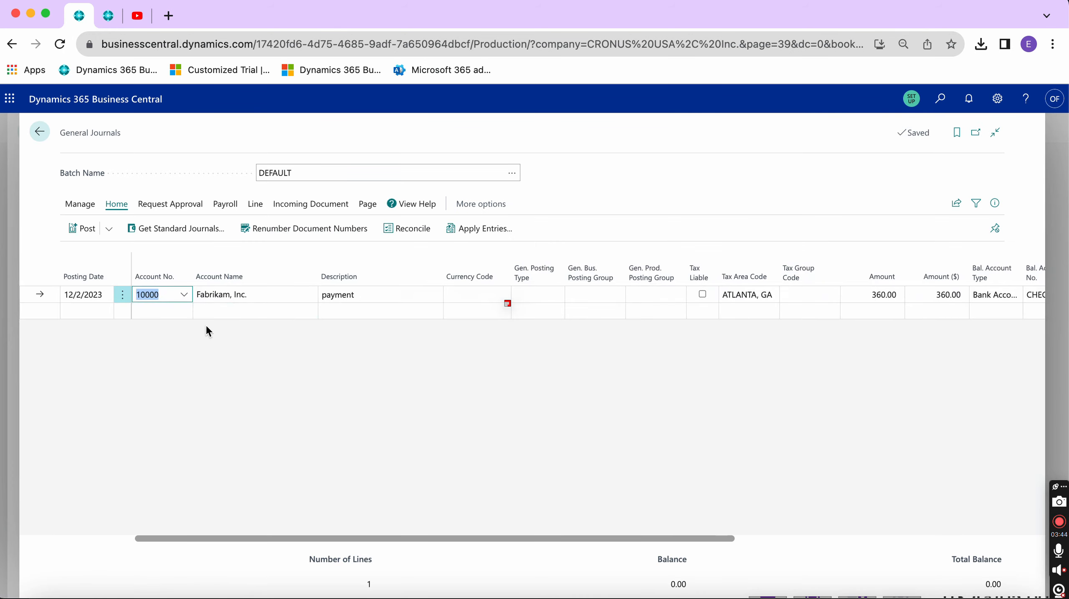
Check the payment line's account type and post the journal line
left_click_drag(255, 539, 105, 532)
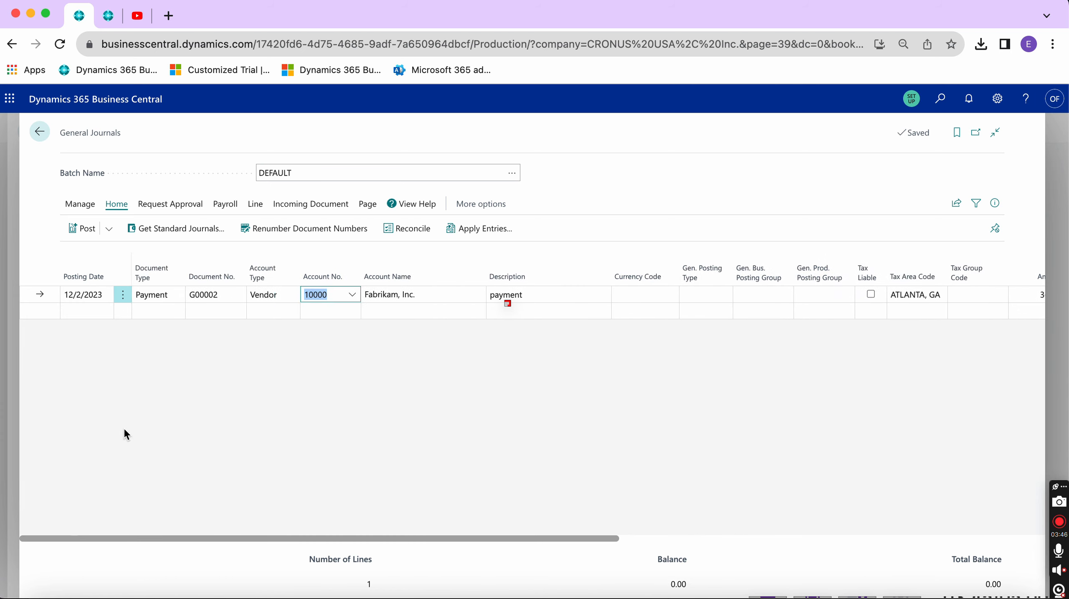
left_click(264, 297)
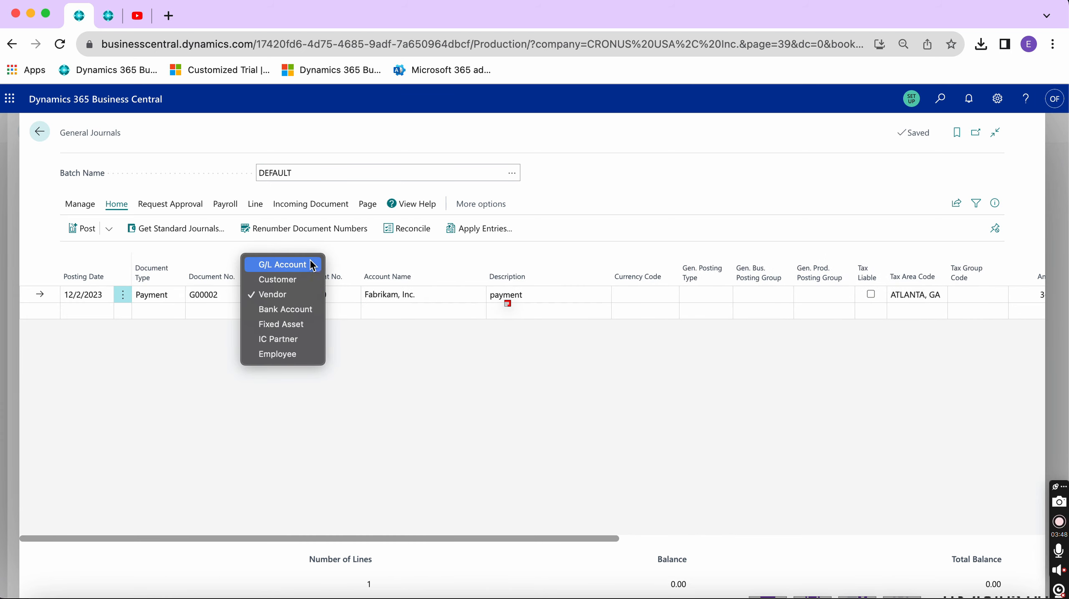
left_click(367, 325)
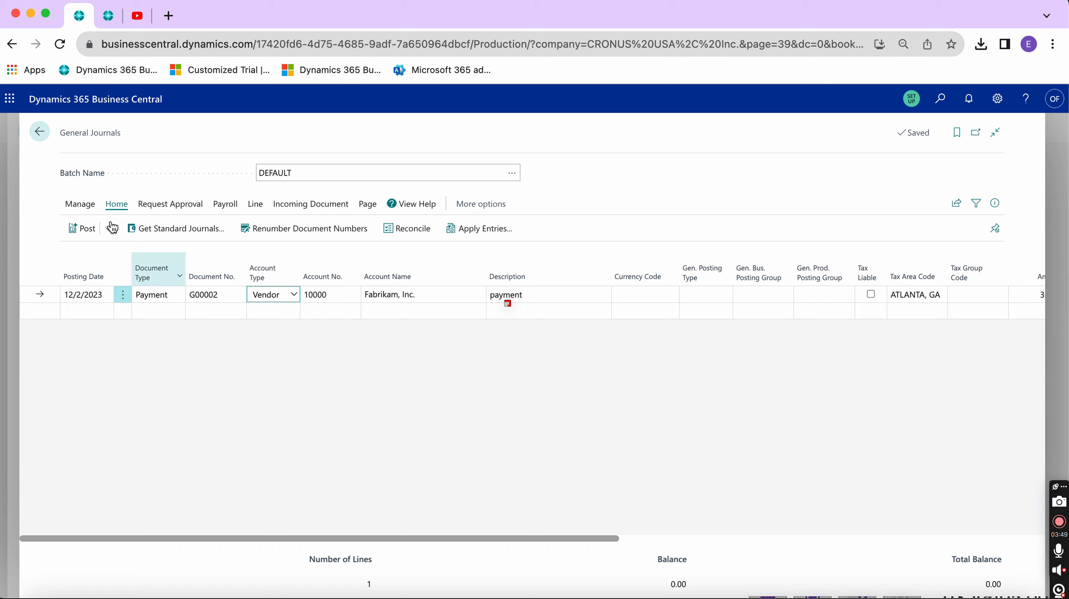
left_click(78, 229)
left_click(598, 390)
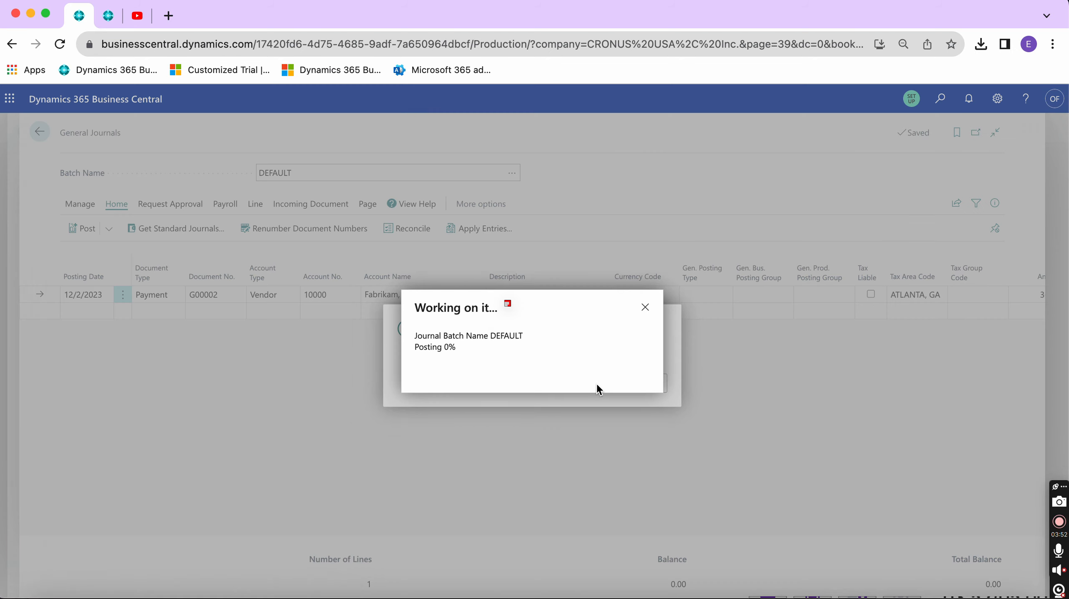
left_click(648, 386)
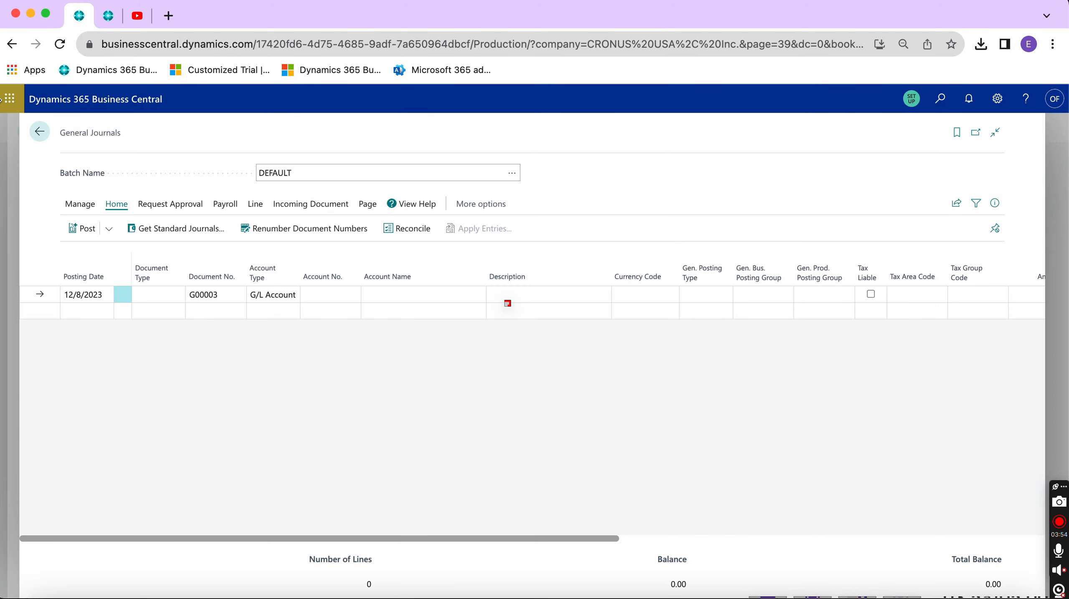
Return to the CHECKING bank reconciliation for statement 25 and reopen it from the reconciliation list
left_click(39, 132)
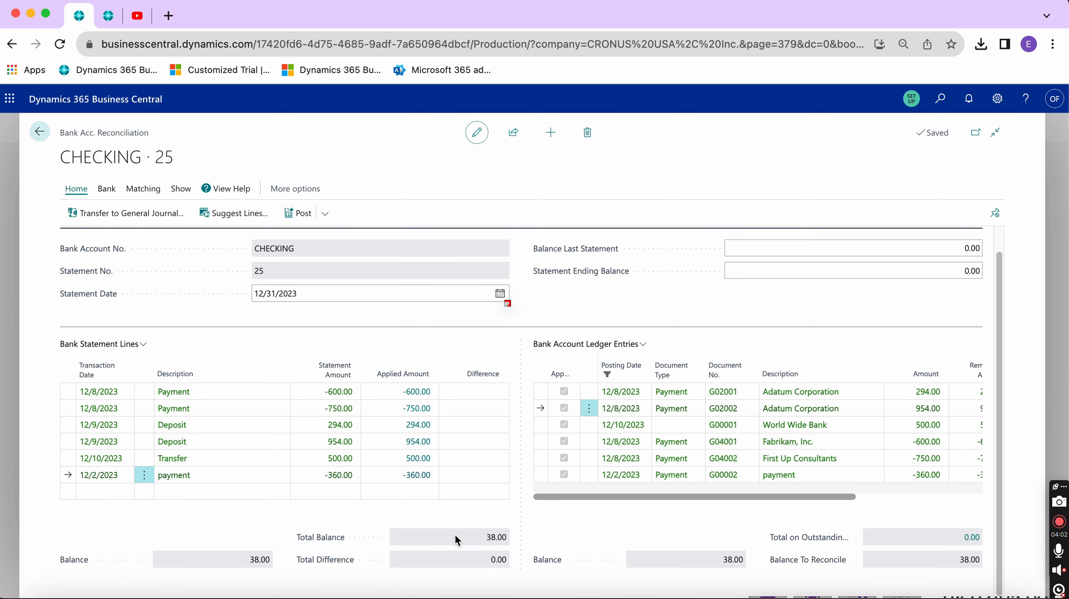
left_click(472, 545)
left_click(40, 131)
left_click(132, 225)
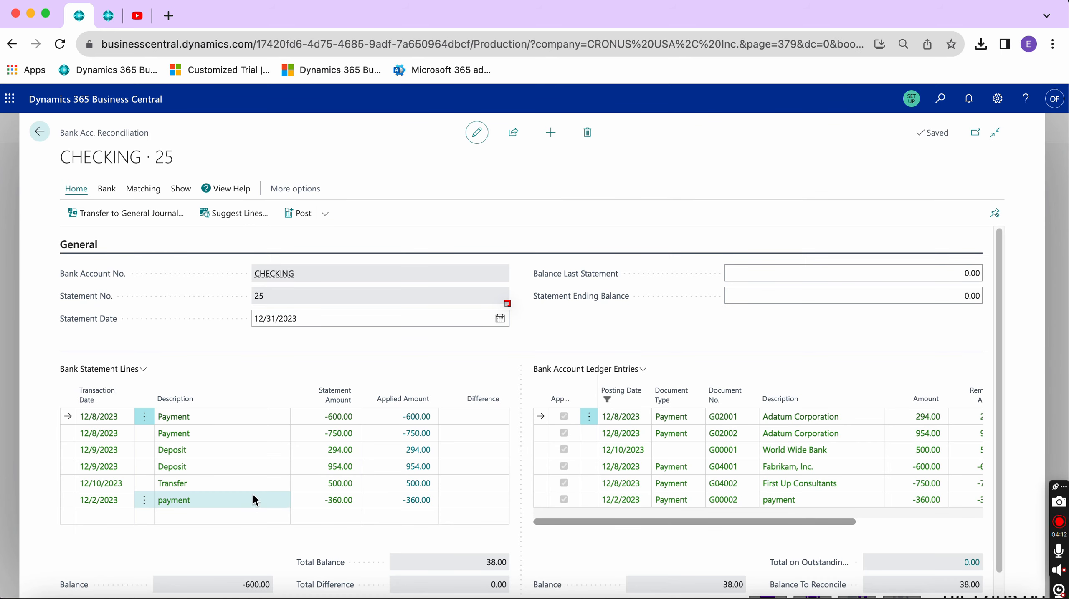
Set the reconciliation's Statement Ending Balance to 38.00 and compare it with the total balance of the statement lines
left_click(494, 562)
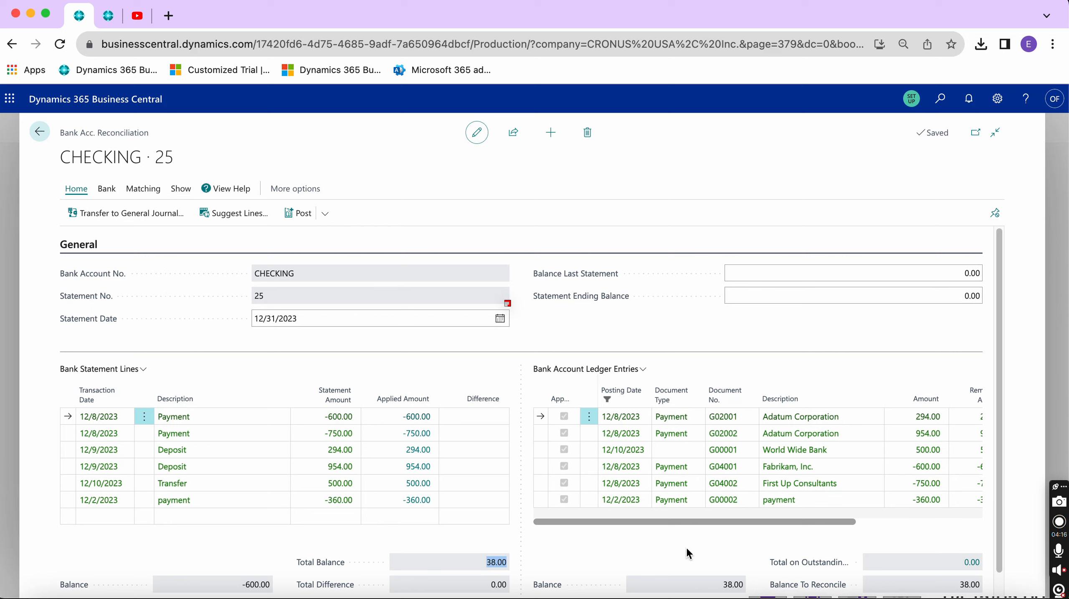
left_click(961, 299)
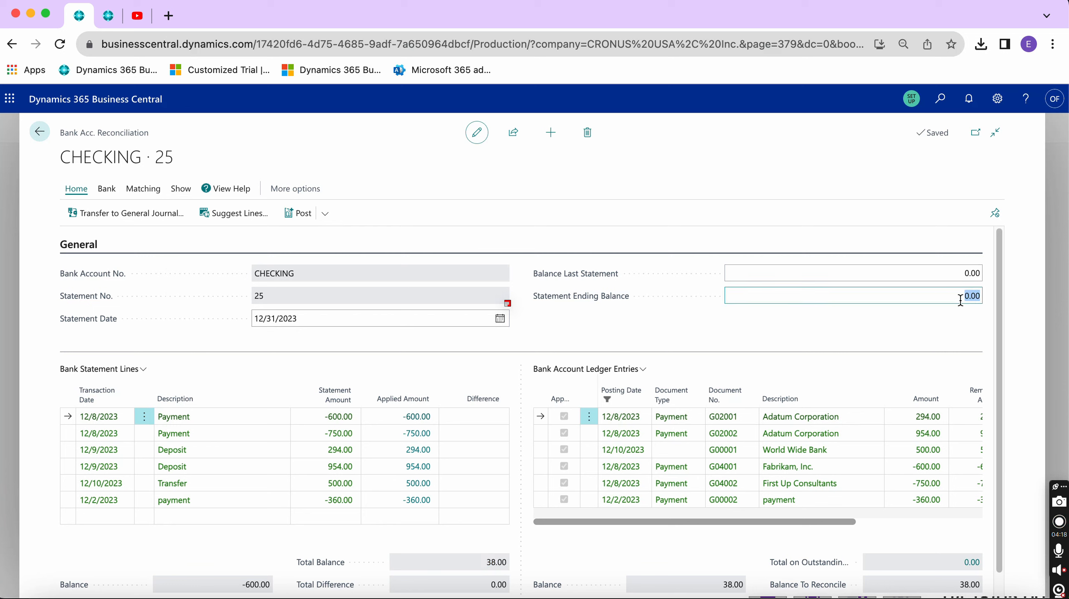
left_click(769, 323)
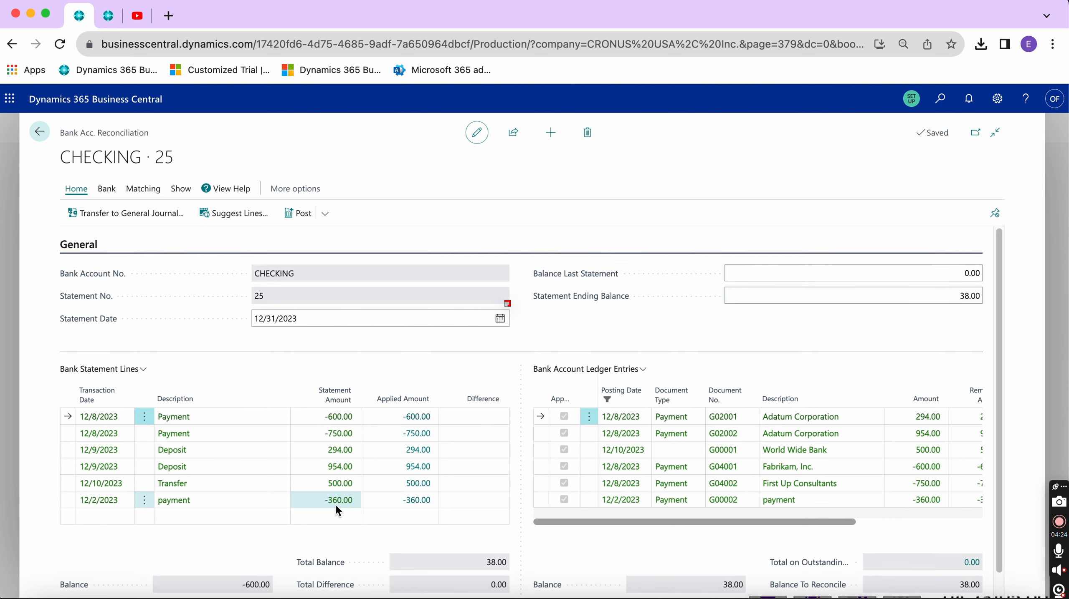
left_click(448, 568)
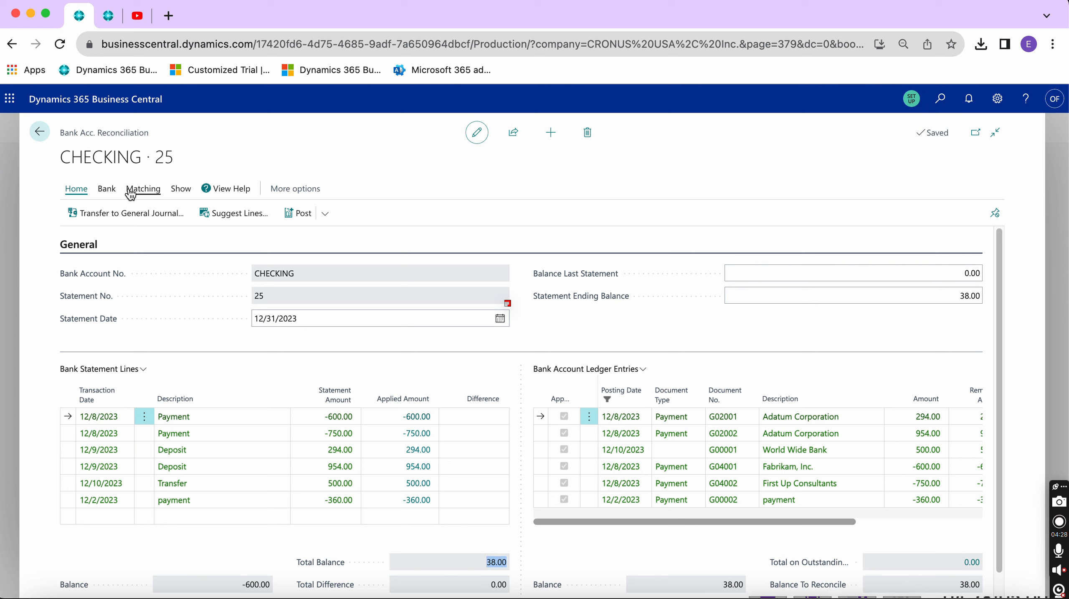
Preview the reconciliation's test report for CHECKING statement 25 with Print Outstanding Transactions enabled
left_click(327, 214)
left_click(321, 280)
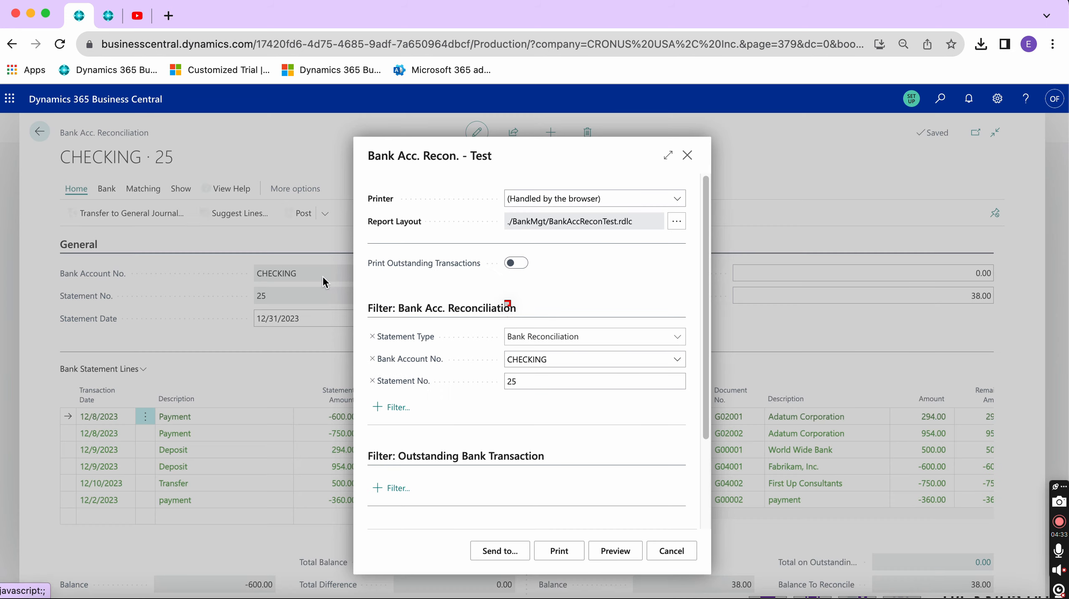
left_click(520, 265)
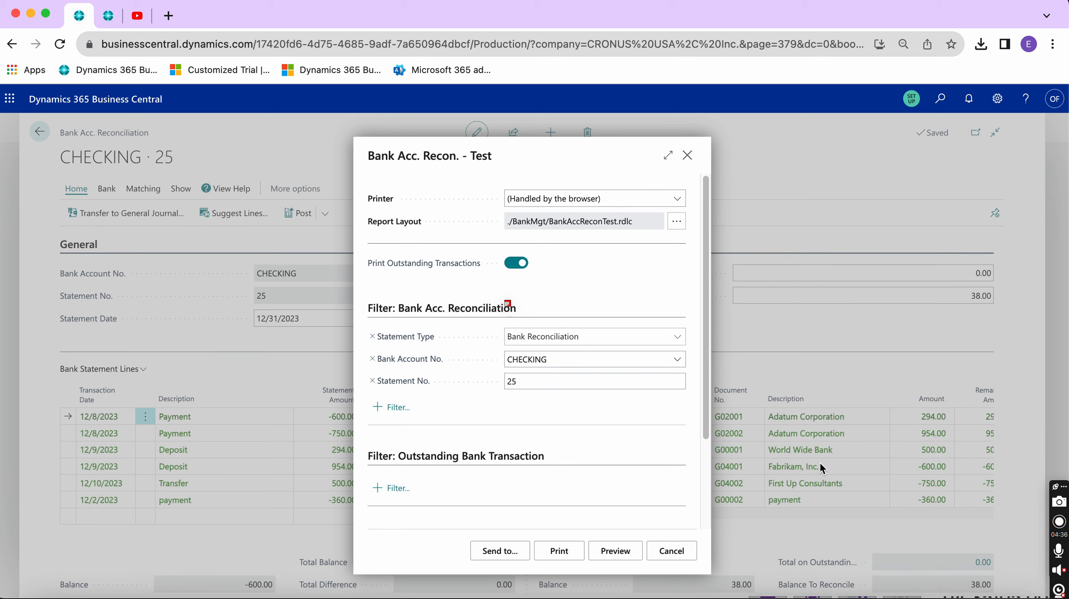
left_click(610, 552)
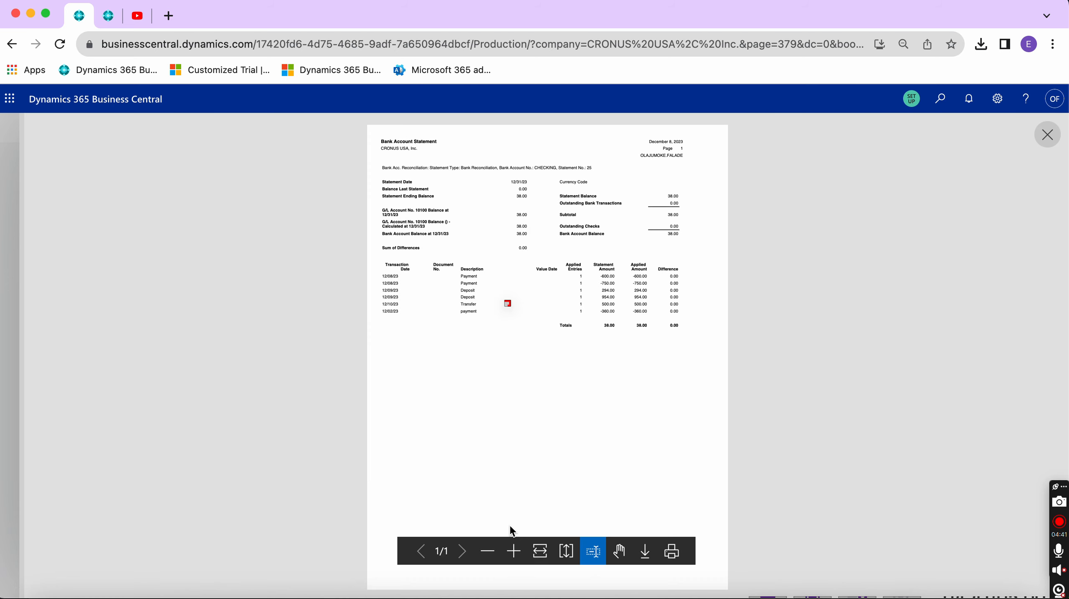
Examine the balances, transaction lines and differences in the test report at page width, and close the report and its request form
left_click(540, 551)
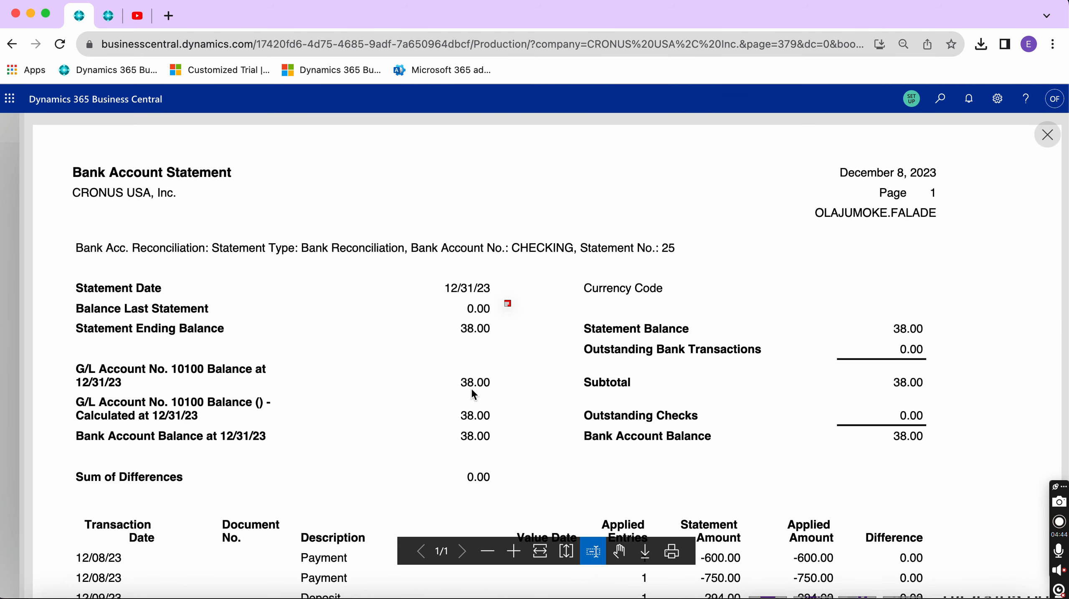
scroll(473, 437, "down", 5)
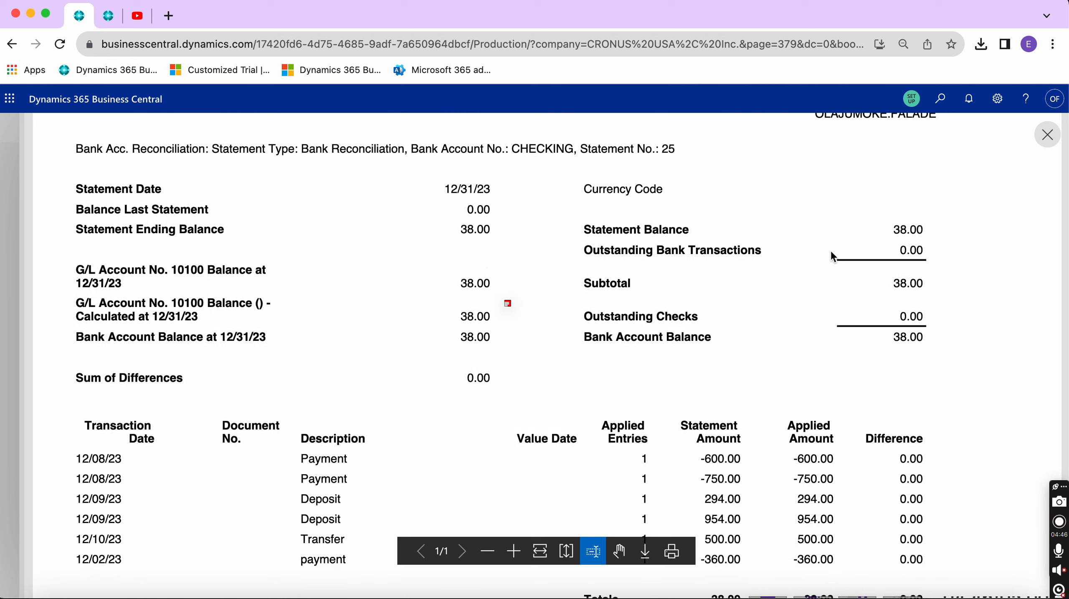
scroll(907, 252, "down", 10)
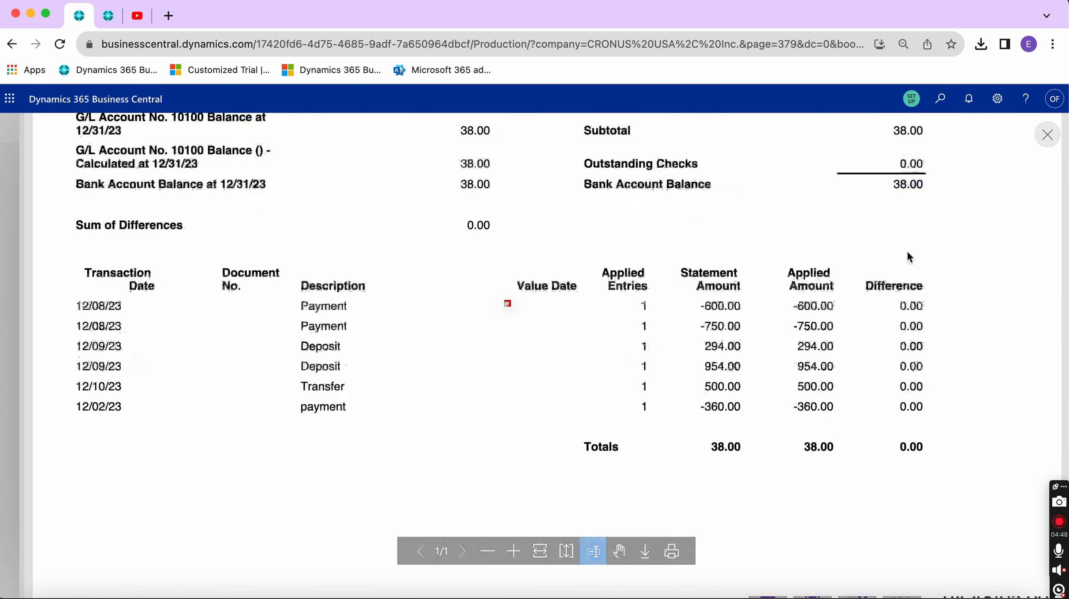
scroll(908, 256, "up", 3)
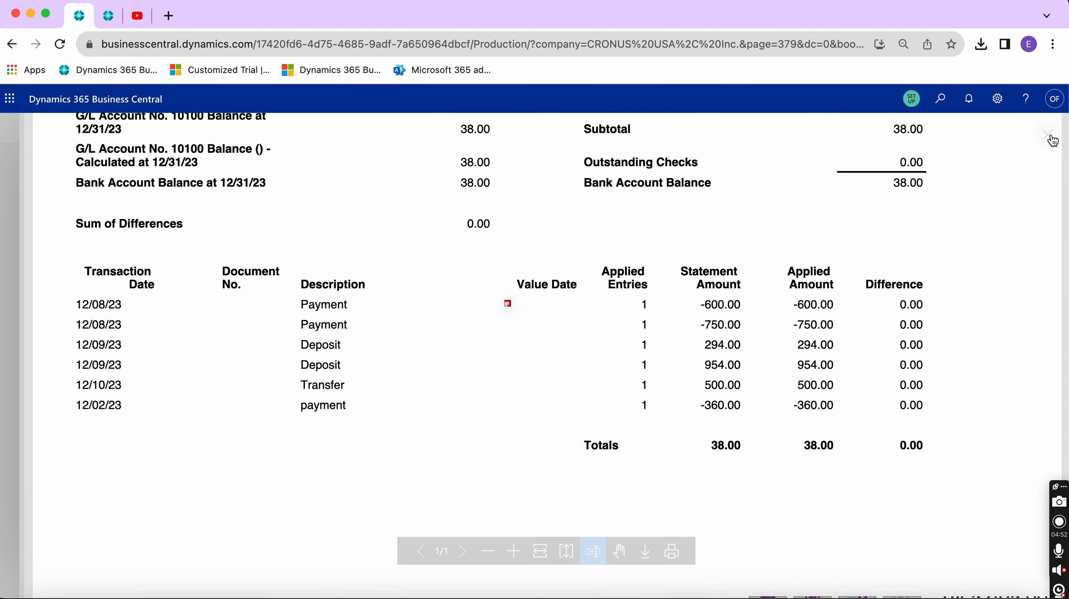
left_click(1044, 144)
left_click(687, 155)
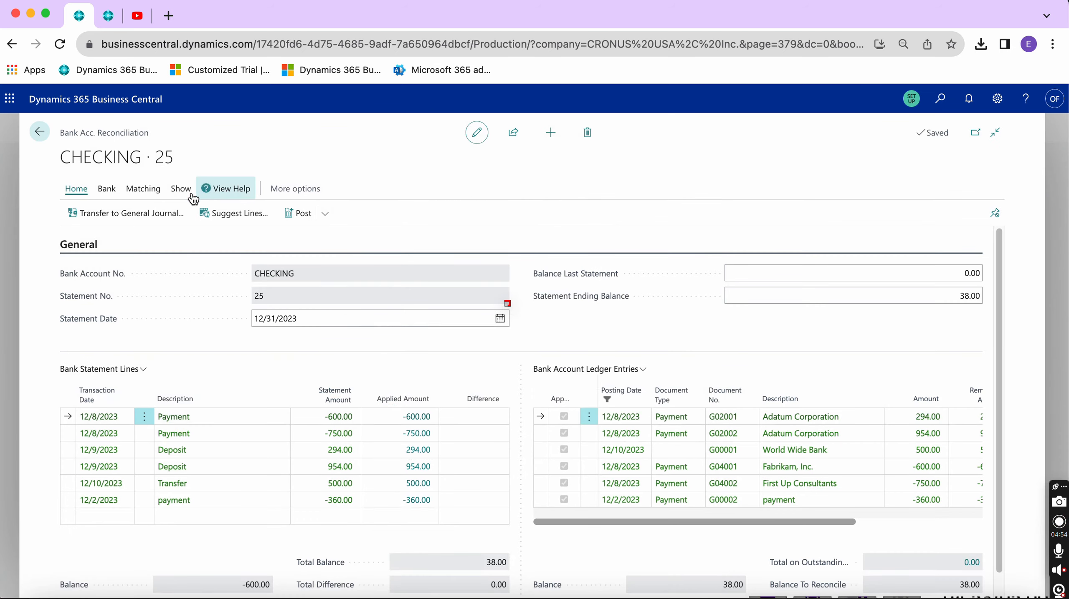
Post the CHECKING bank reconciliation and open the posted bank account statement
left_click(297, 214)
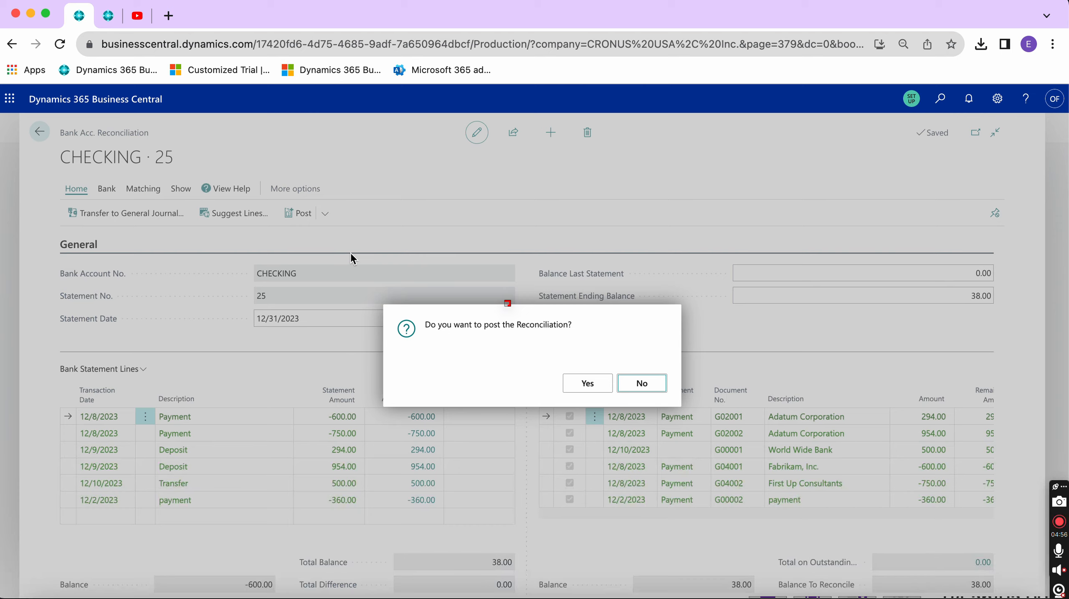
left_click(586, 383)
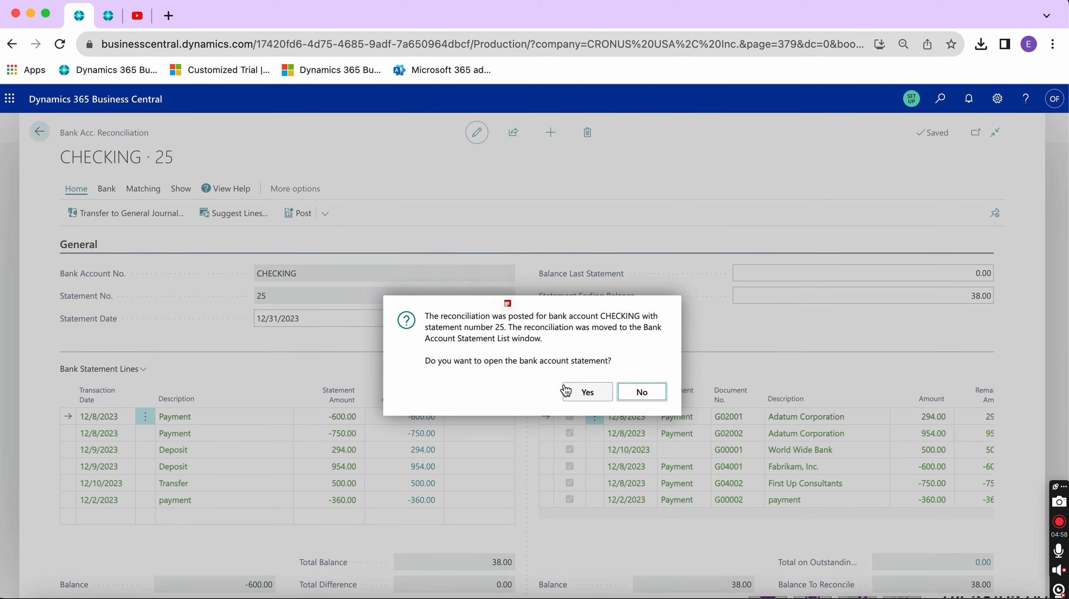
triple_click(534, 328)
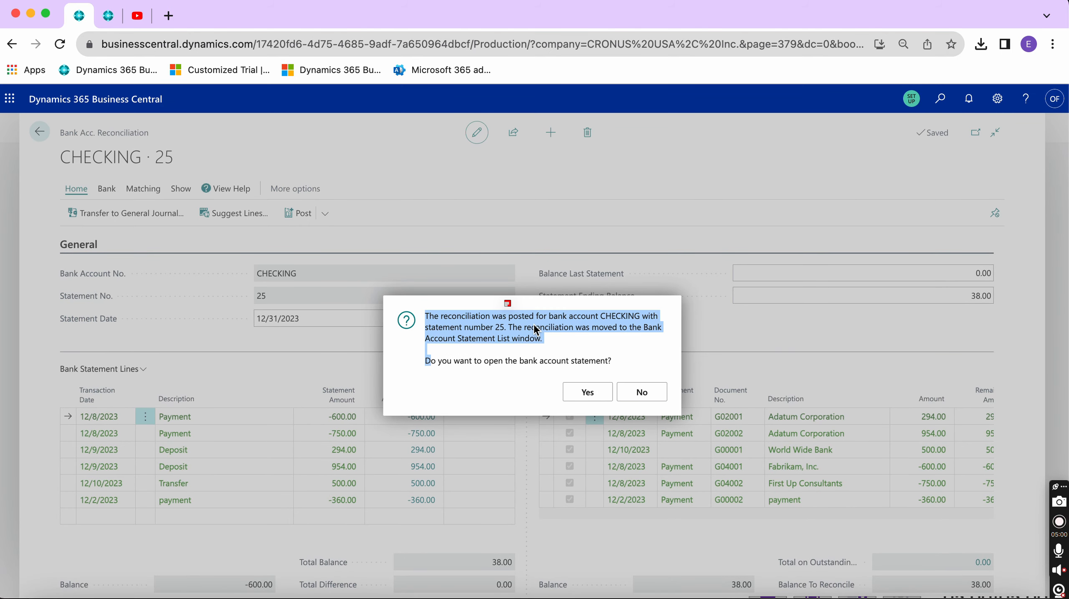
left_click(592, 394)
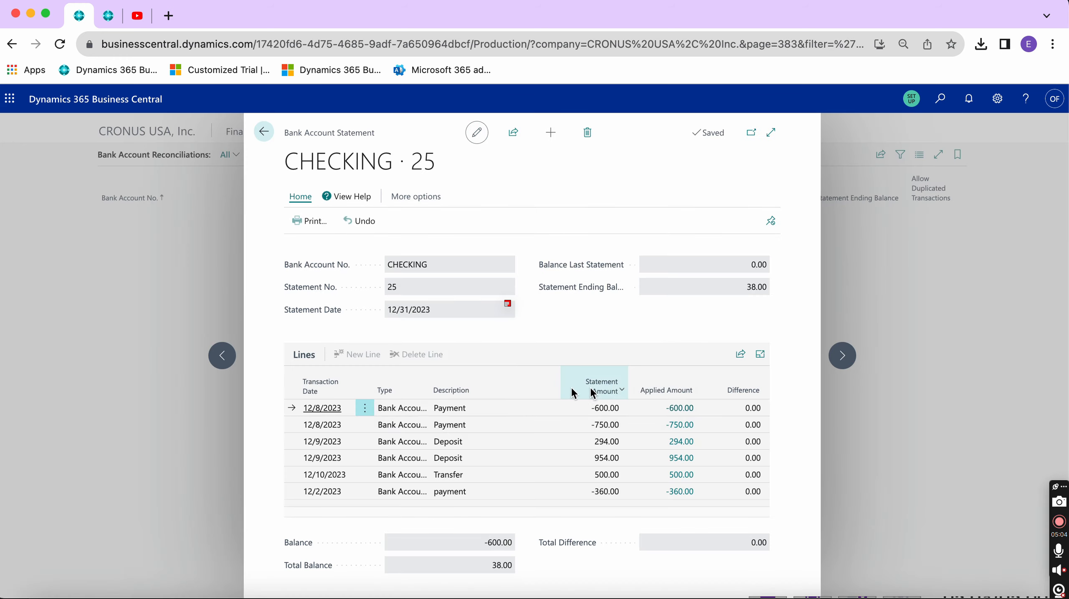